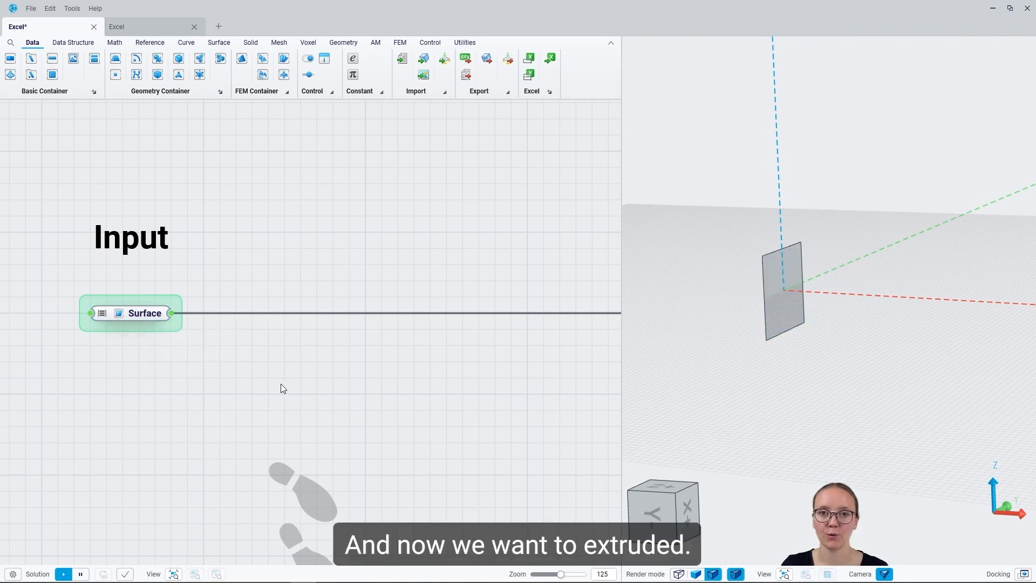
Add a Read Excel File component and feed its File path input from the Relative File Path container.
scroll(96, 339, "down", 5)
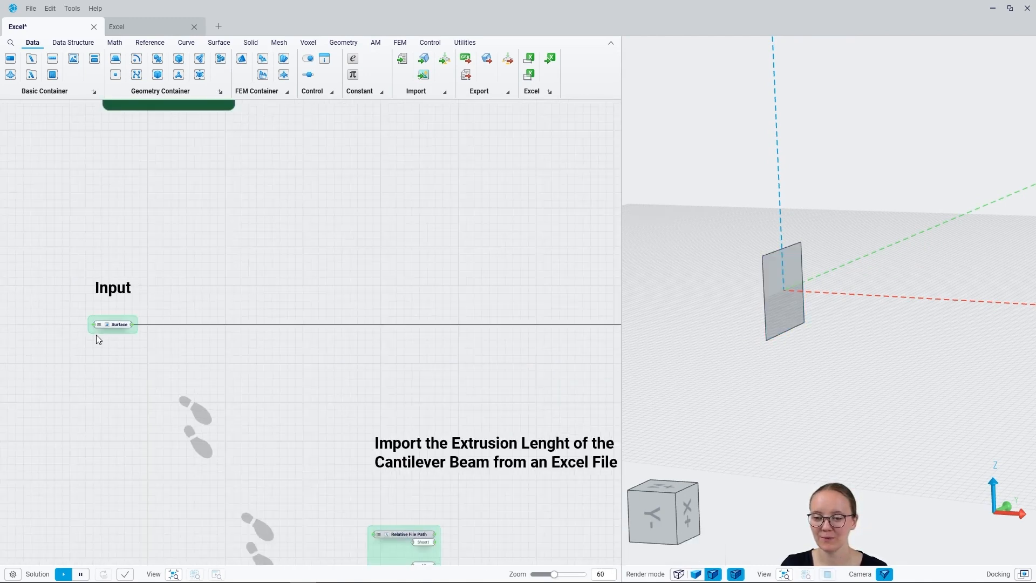
right_click_drag(447, 532, 318, 345)
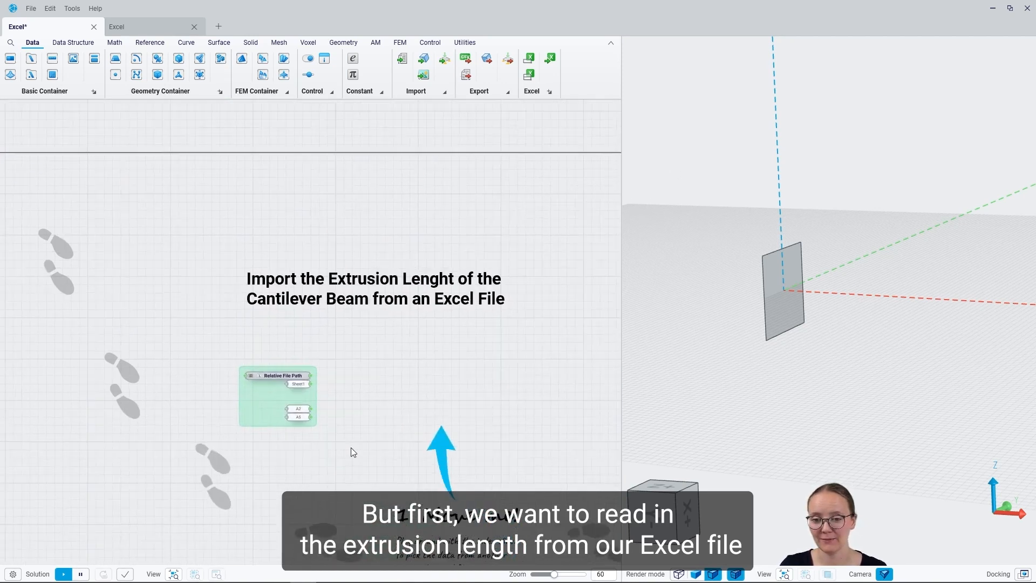
scroll(351, 452, "up", 4)
right_click_drag(476, 394, 333, 364)
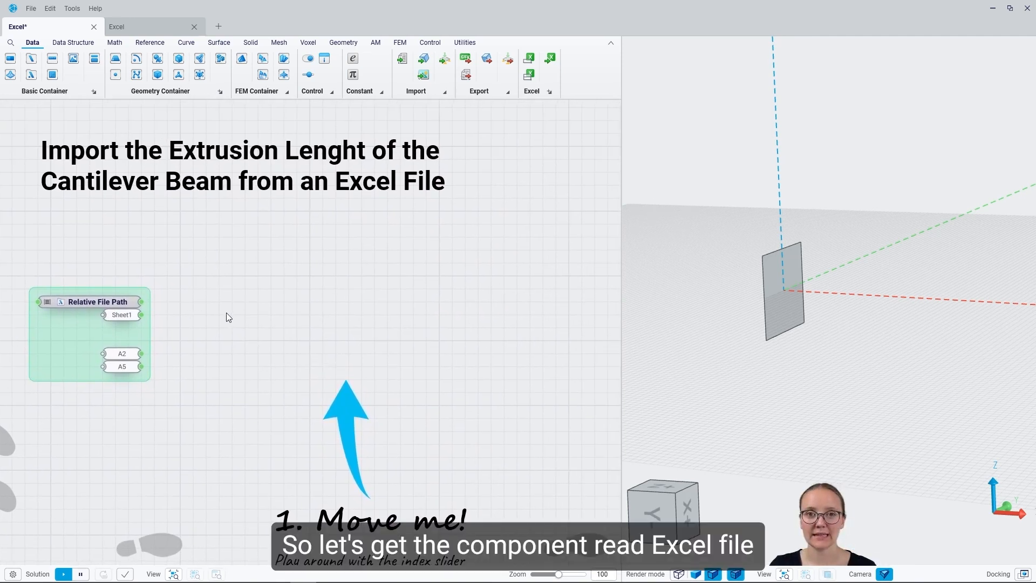
left_click_drag(143, 301, 351, 293)
left_click(264, 257)
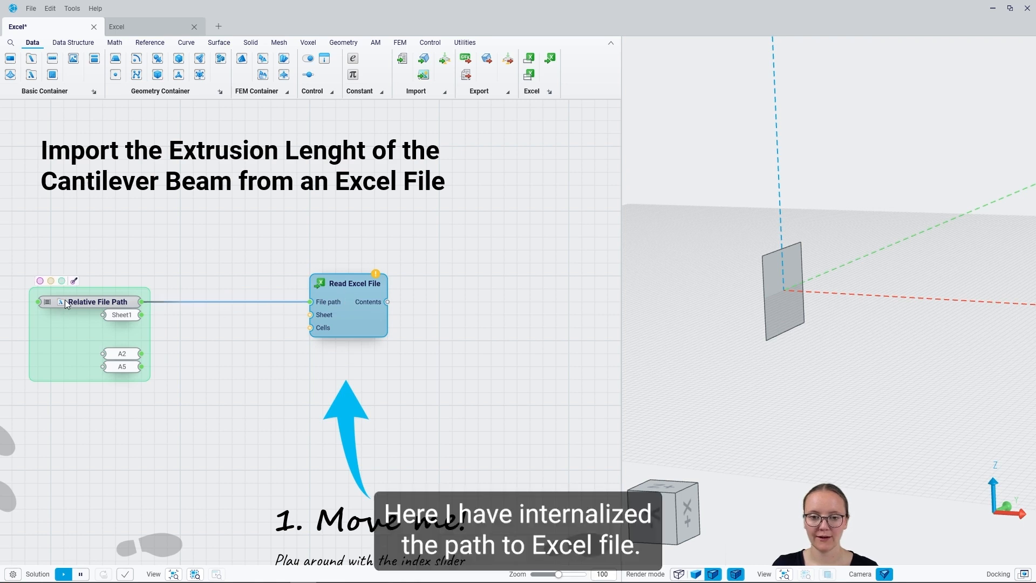
Choose the Extrusion_Length workbook as the relative file path and connect the Sheet1 panel to the Sheet input of Read Excel File.
mouse_move(66, 304)
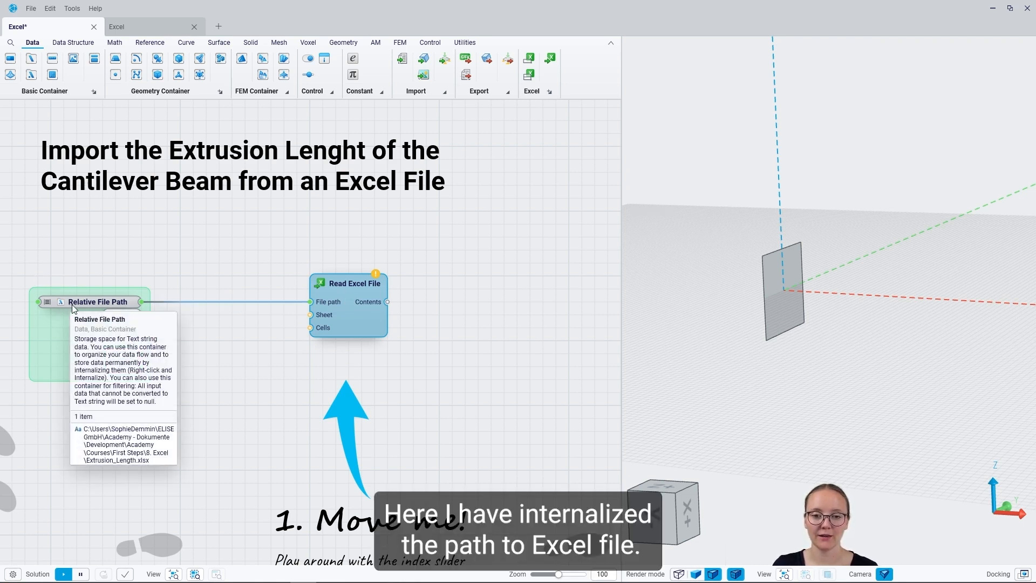
double_click(74, 305)
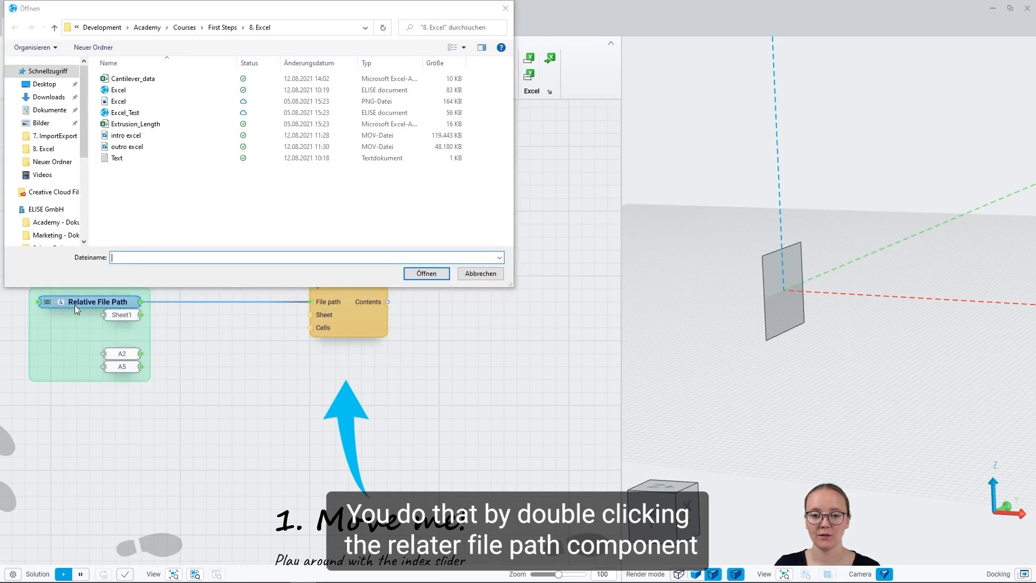
left_click(143, 125)
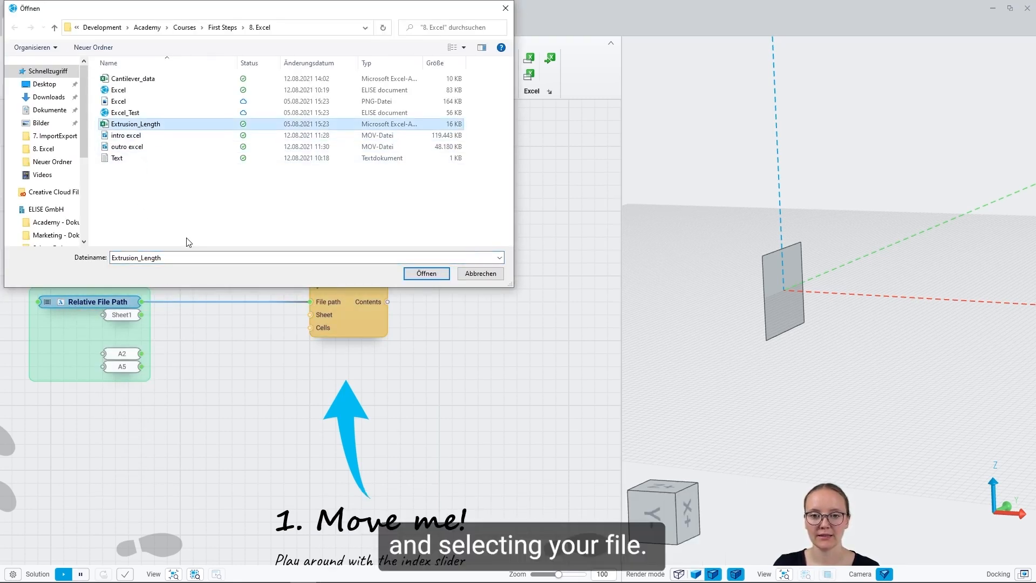
left_click(424, 274)
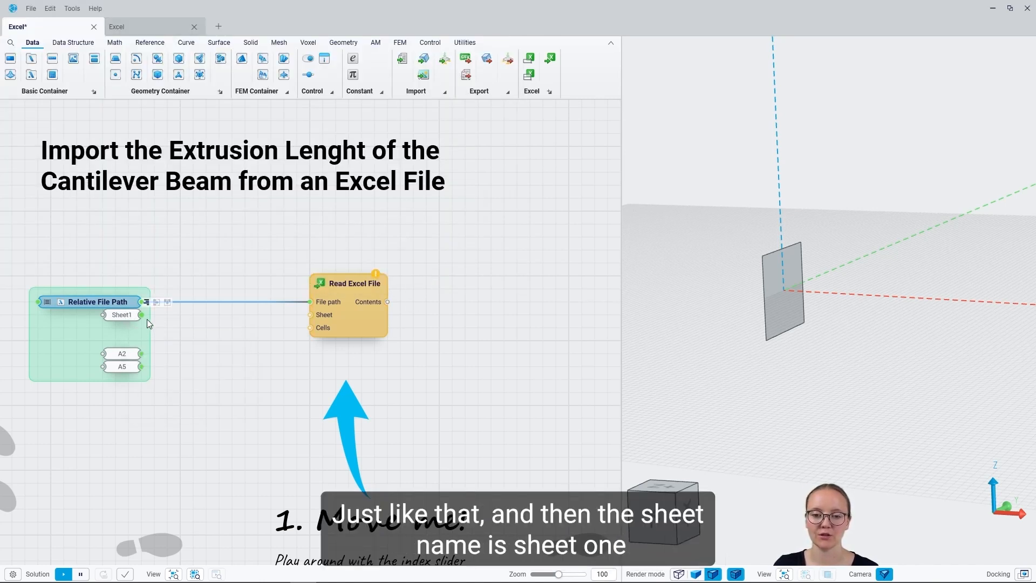
left_click_drag(142, 315, 311, 315)
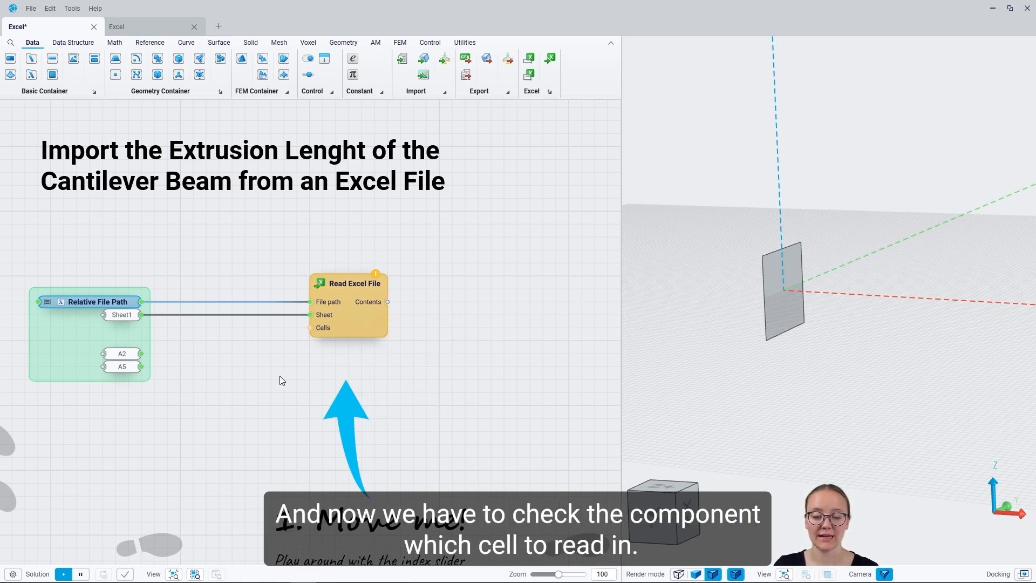
Add an Excel Cell Range component with A2 as top left and A5 as bottom right, moving Read Excel File aside for space.
left_click_drag(140, 354, 209, 354)
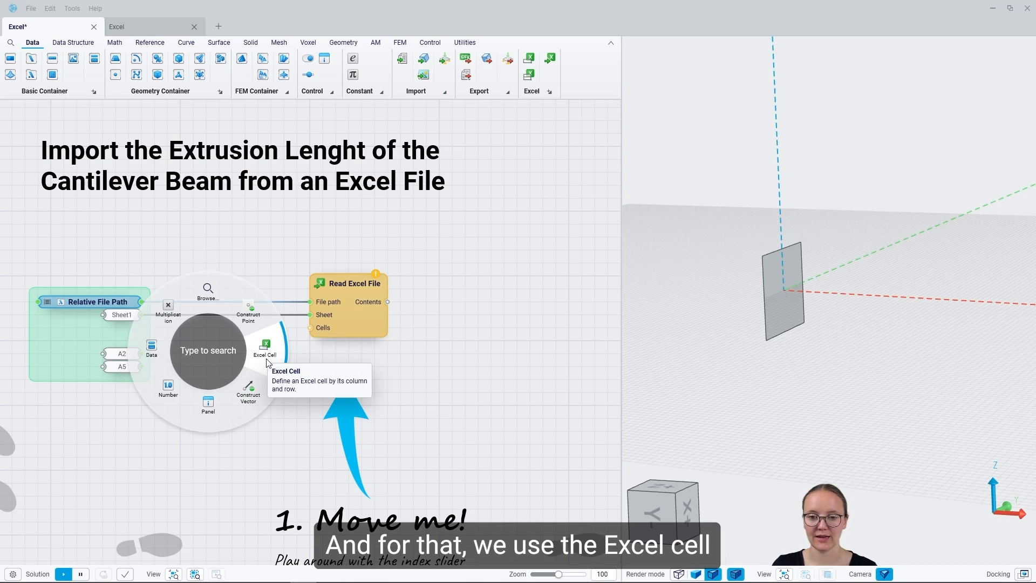
type("cell ra")
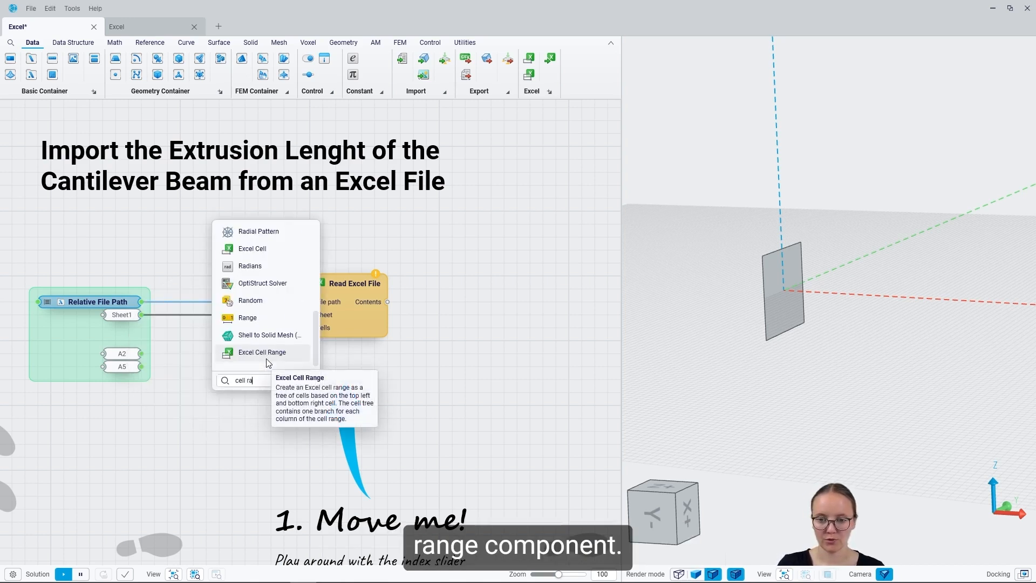
left_click(267, 356)
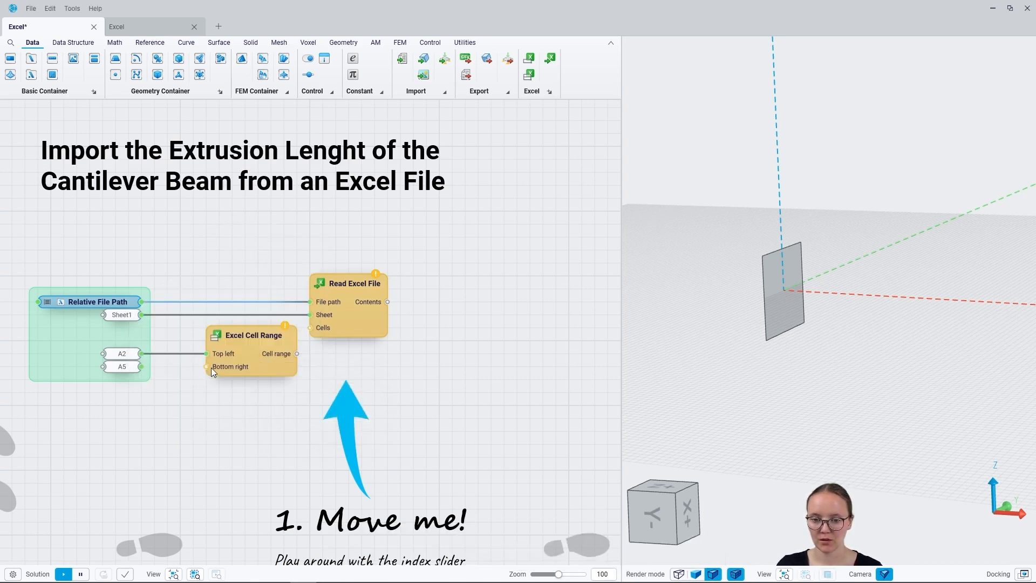
left_click_drag(157, 370, 142, 367)
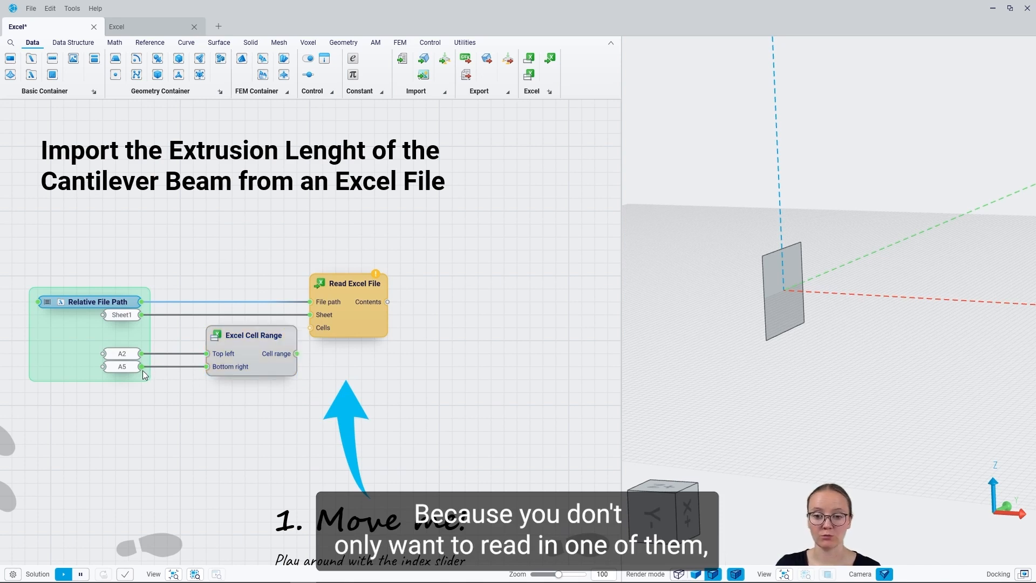
left_click_drag(348, 330, 374, 331)
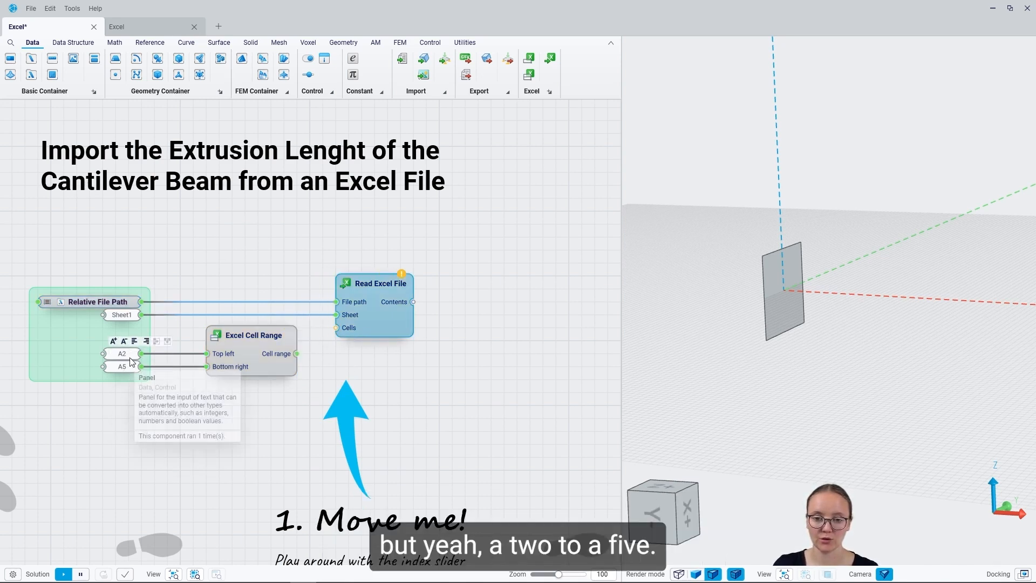
Switch to the Extrusion_Length workbook in Excel and check the first and last length values in cells A2 and A5.
left_click(355, 576)
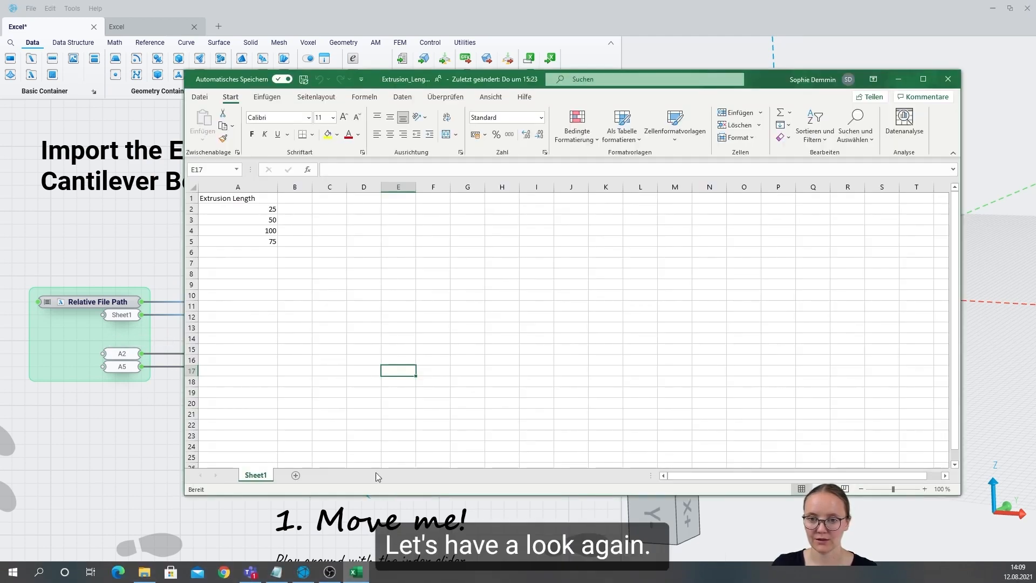
left_click(272, 210)
left_click(268, 242)
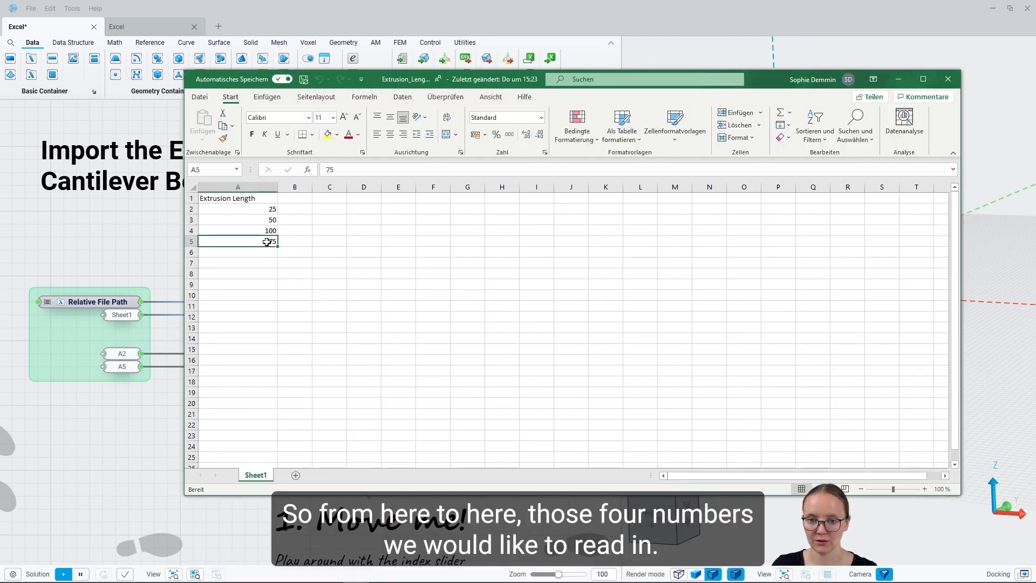
Return to the ELISE graph and connect the Cell range output to the Cells input of Read Excel File.
left_click(899, 79)
left_click_drag(299, 354, 342, 332)
Check the values read from the Excel file in a temporary panel on the Contents output, and delete that panel.
left_click_drag(413, 302, 454, 301)
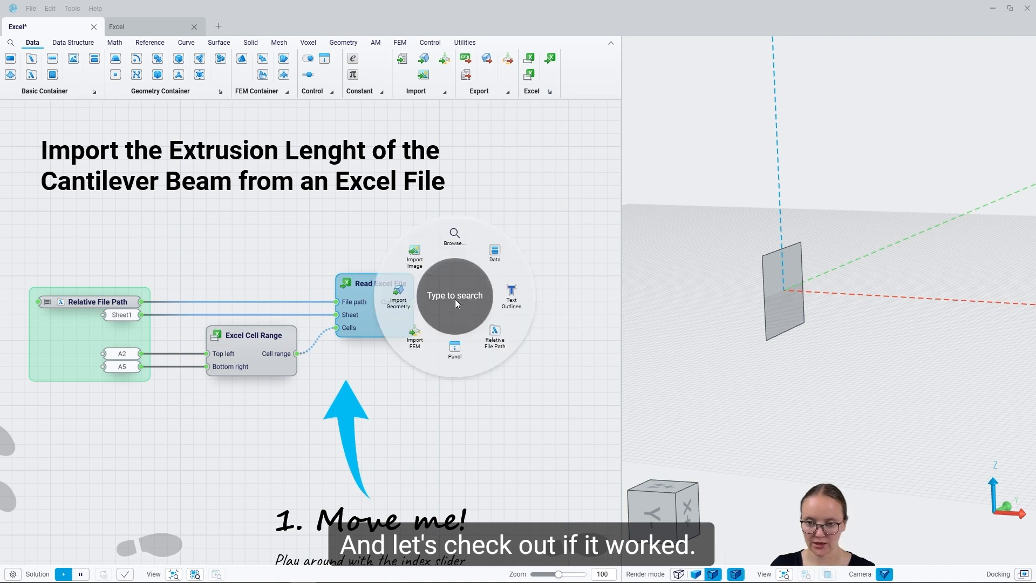
left_click(455, 347)
left_click_drag(514, 347, 507, 381)
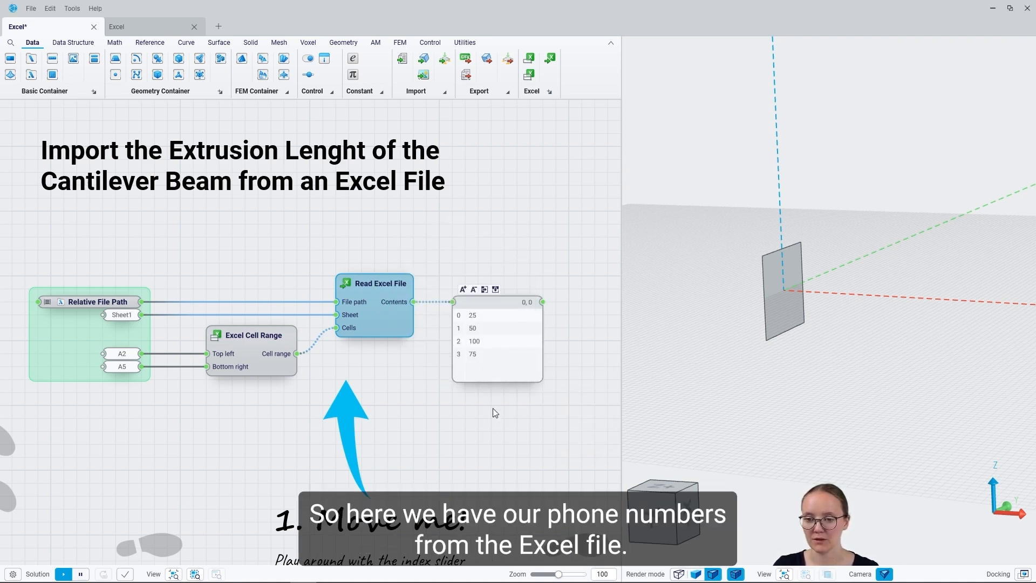
left_click(495, 381)
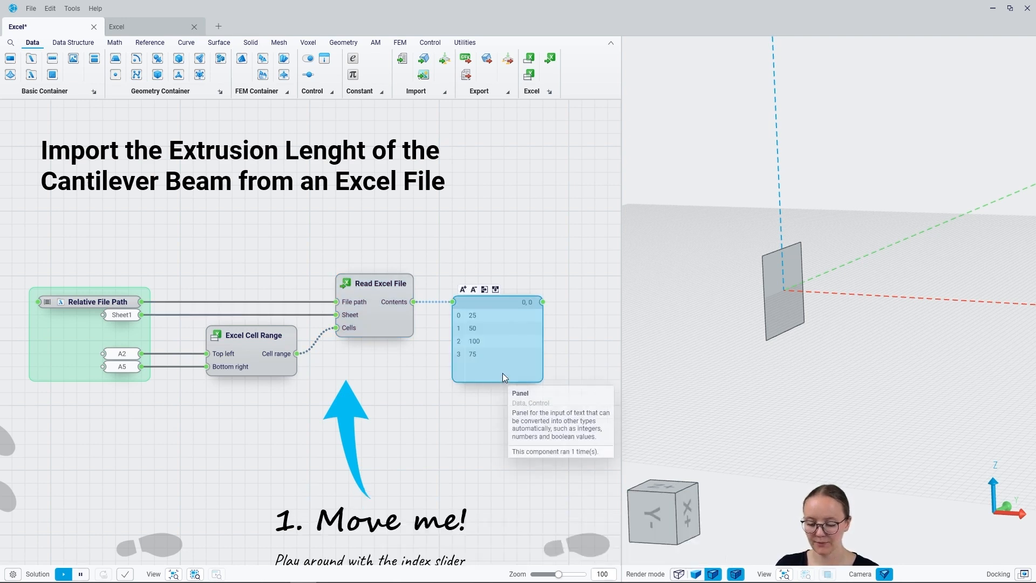
key("Delete")
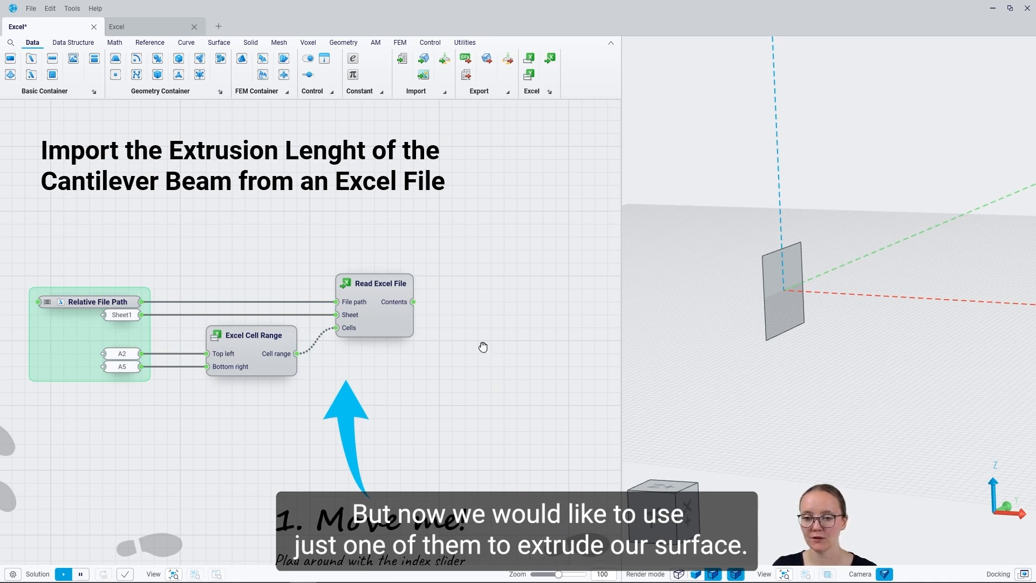
Add a List Item component fed by the Contents output of Read Excel File and connect its Item output to the Extrusion Length container.
right_click_drag(488, 351, 354, 346)
left_click_drag(337, 297, 340, 294)
type("list")
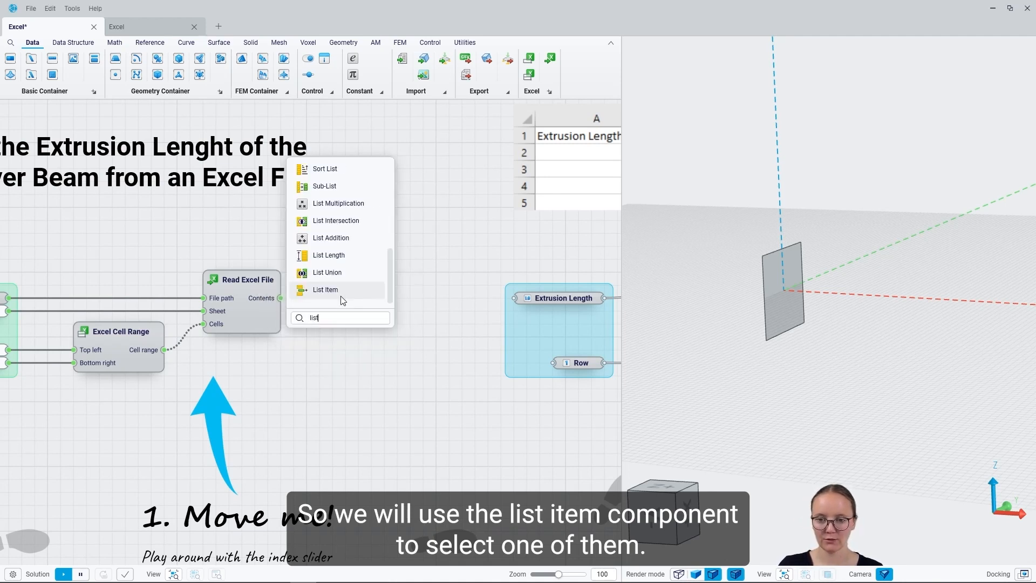
left_click(341, 295)
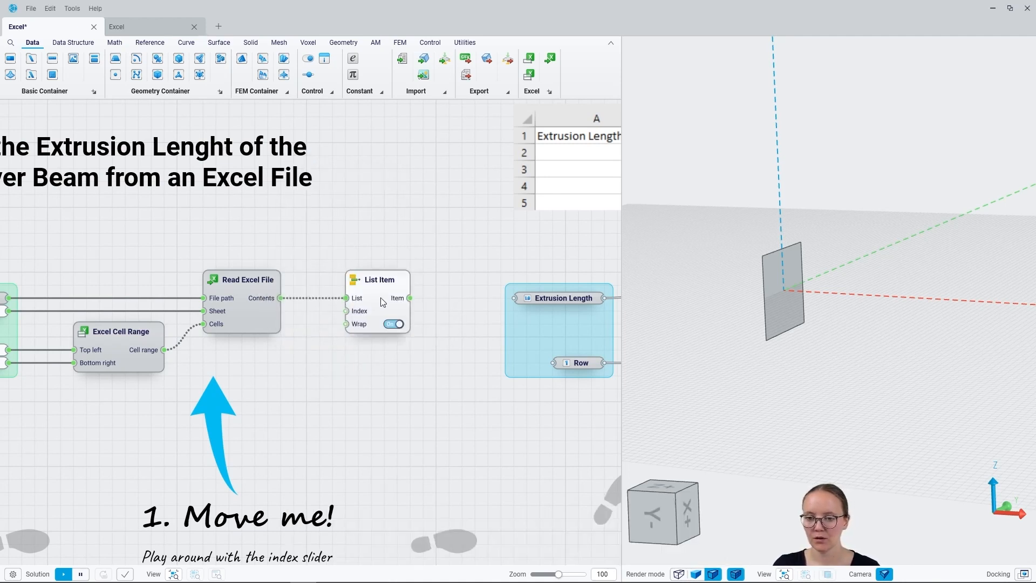
mouse_move(391, 309)
left_click_drag(389, 309, 373, 310)
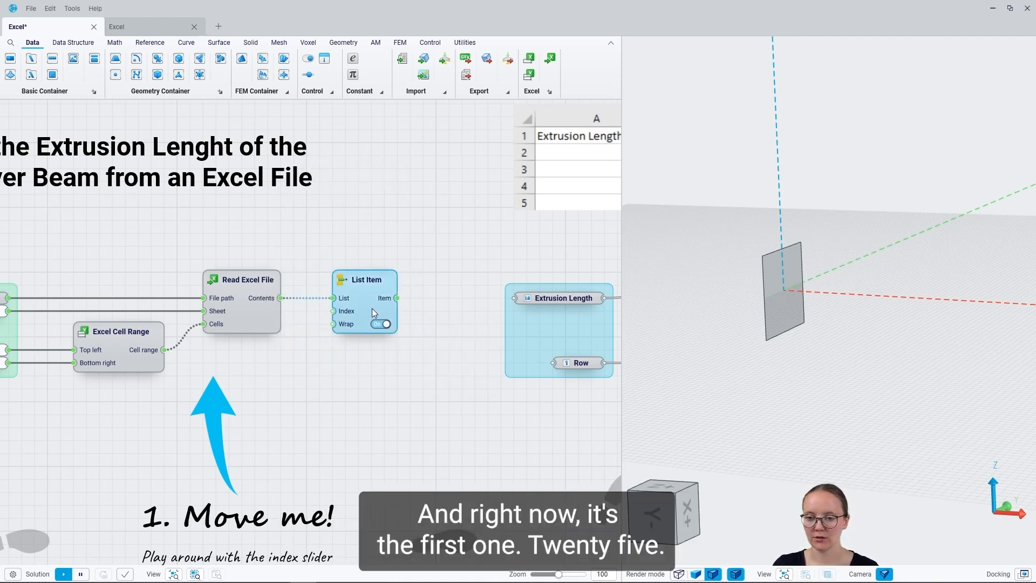
mouse_move(386, 302)
left_click_drag(397, 298, 514, 298)
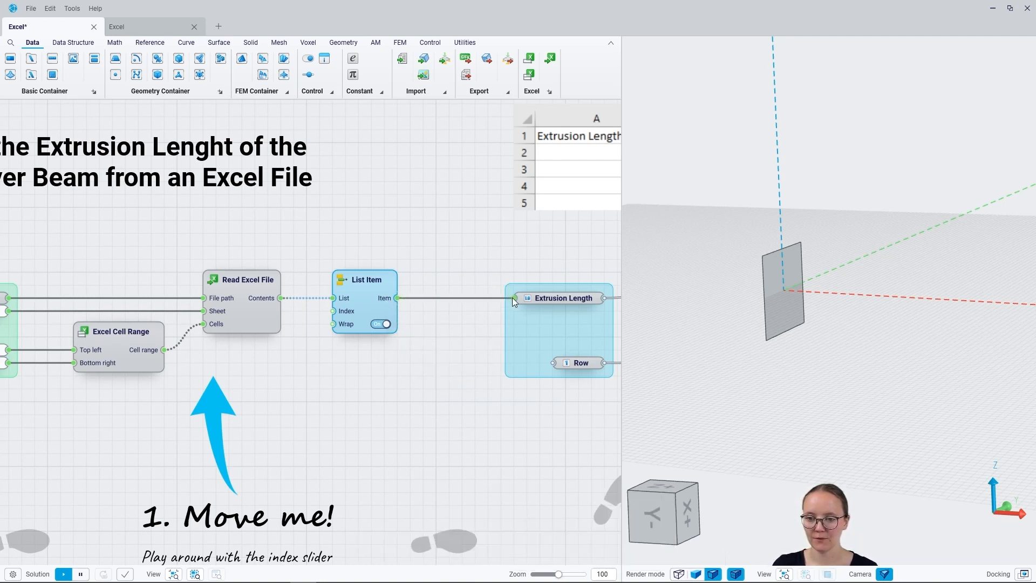
left_click_drag(389, 319, 415, 318)
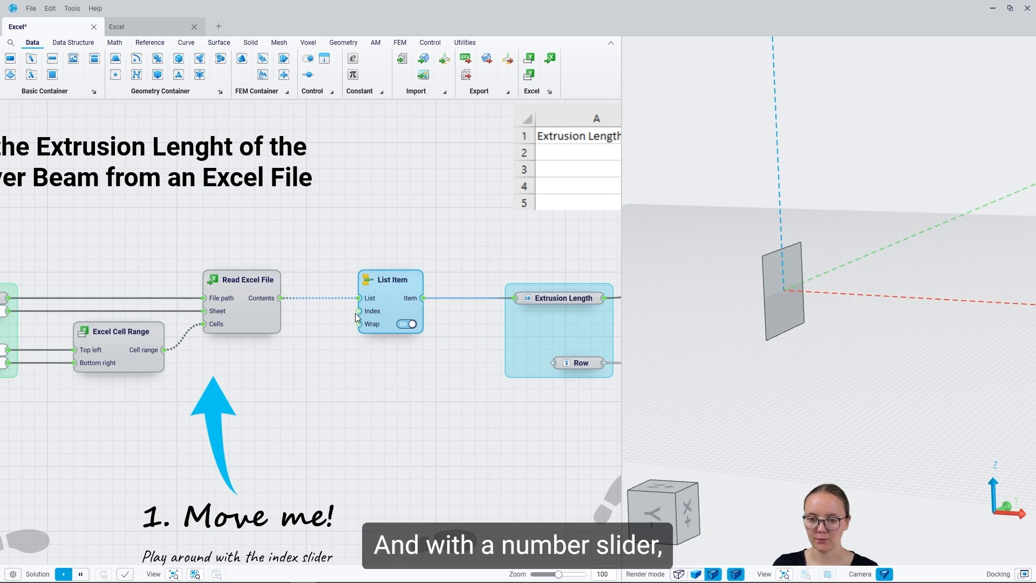
Add a number slider with value 3 to the Index input of List Item and set its maximum to 3.
left_click_drag(328, 351, 328, 348)
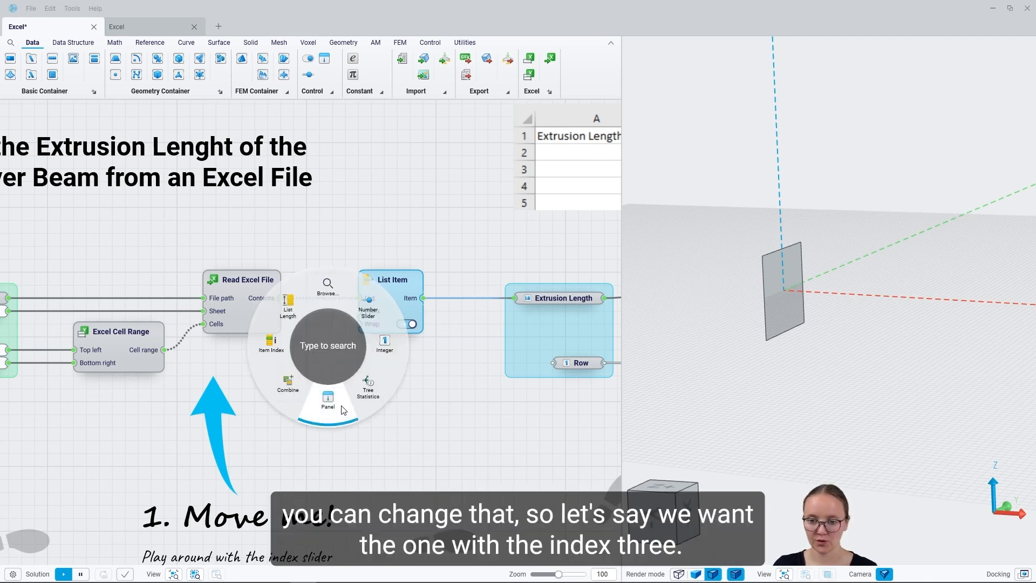
left_click(369, 304)
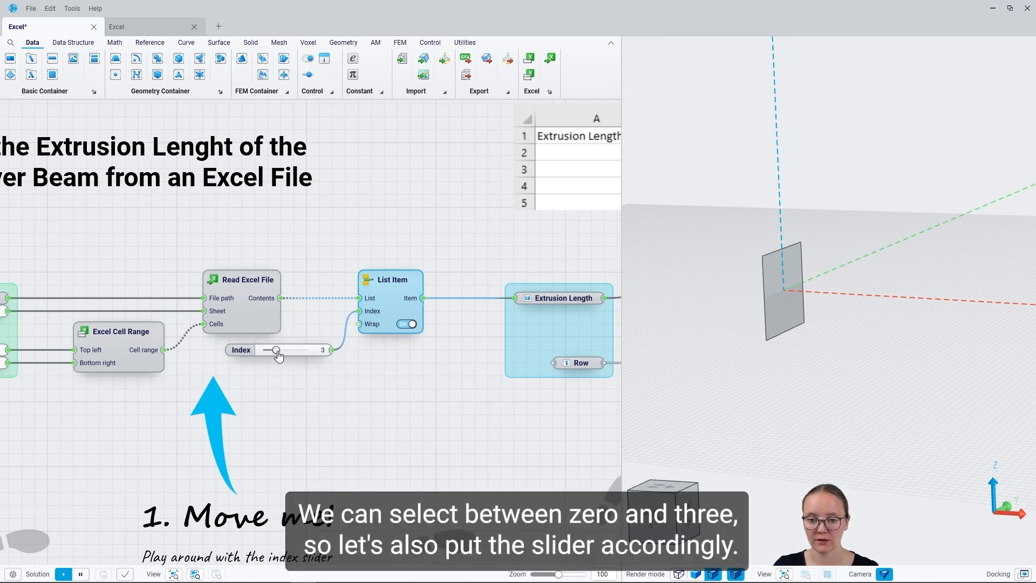
double_click(275, 352)
double_click(307, 404)
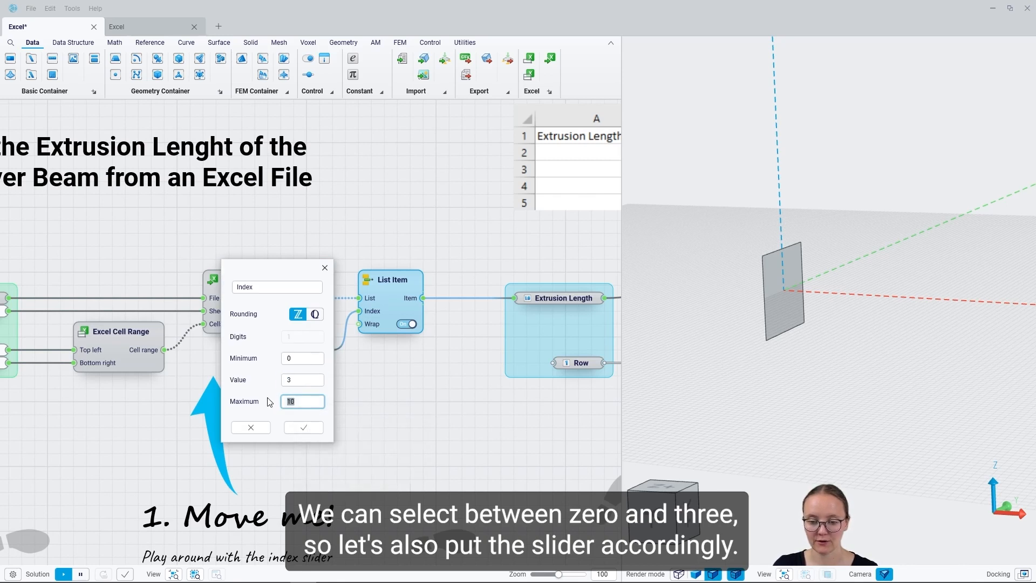
type("3")
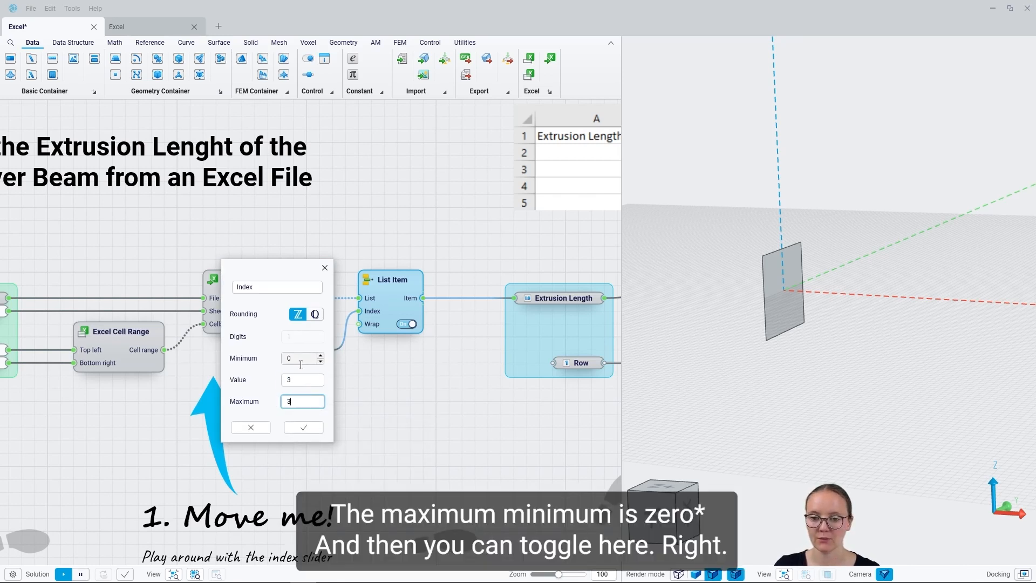
left_click(307, 427)
Test the index slider at 1 and 3 with a temporary panel on the Item output of List Item, and delete the panel.
left_click_drag(311, 350, 277, 356)
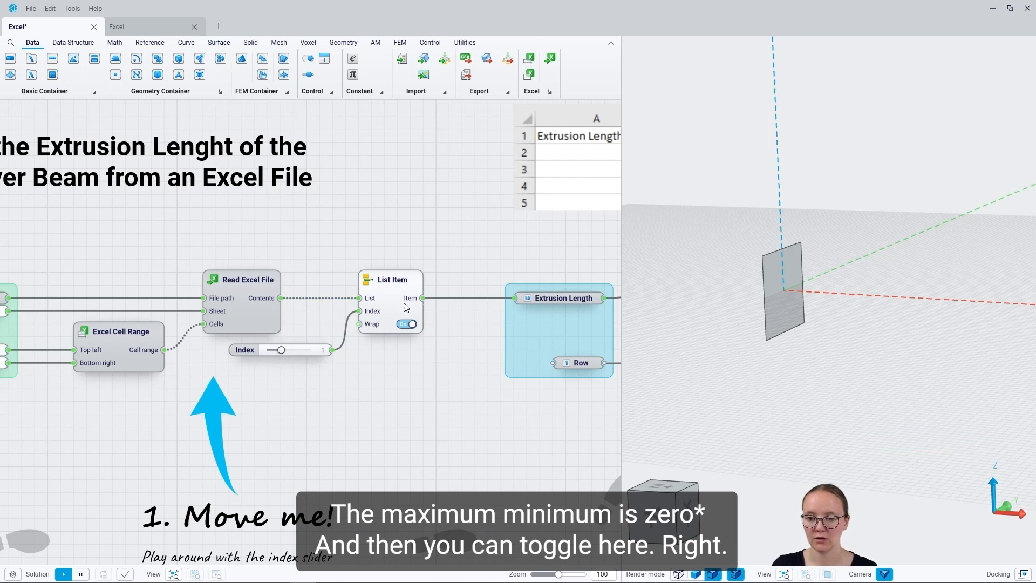
left_click_drag(438, 257, 438, 257)
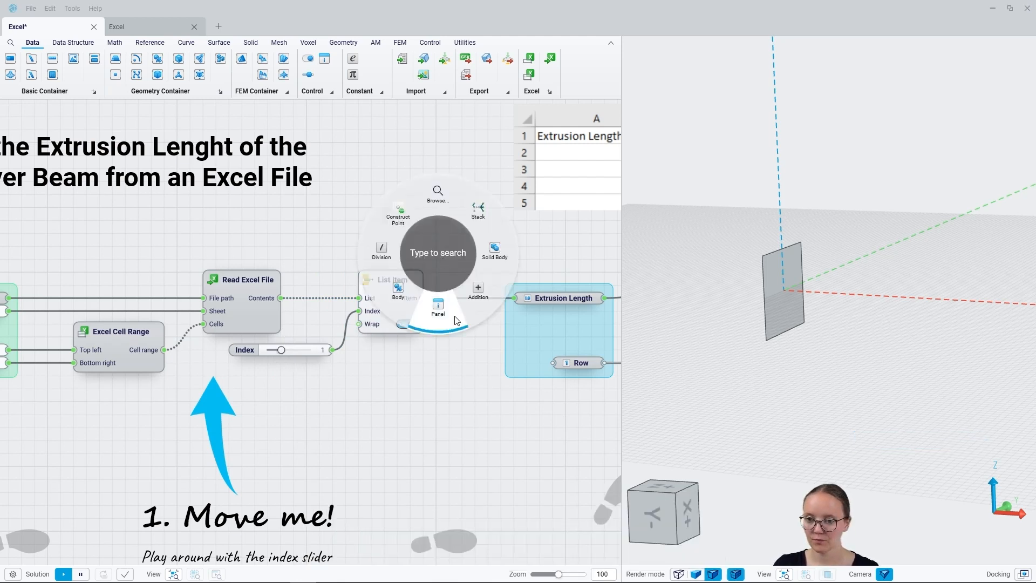
left_click(454, 316)
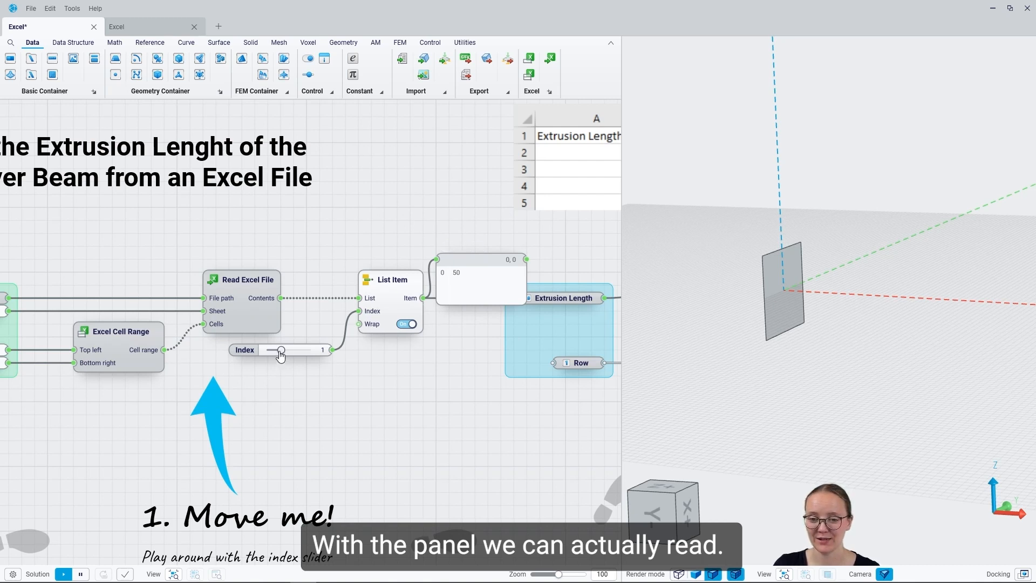
left_click_drag(280, 354, 310, 363)
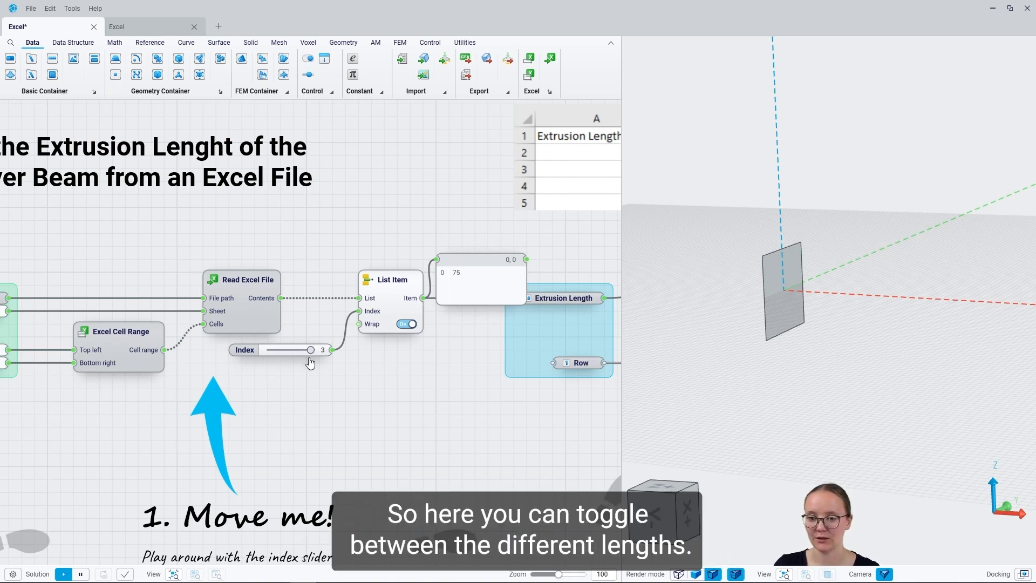
left_click(485, 262)
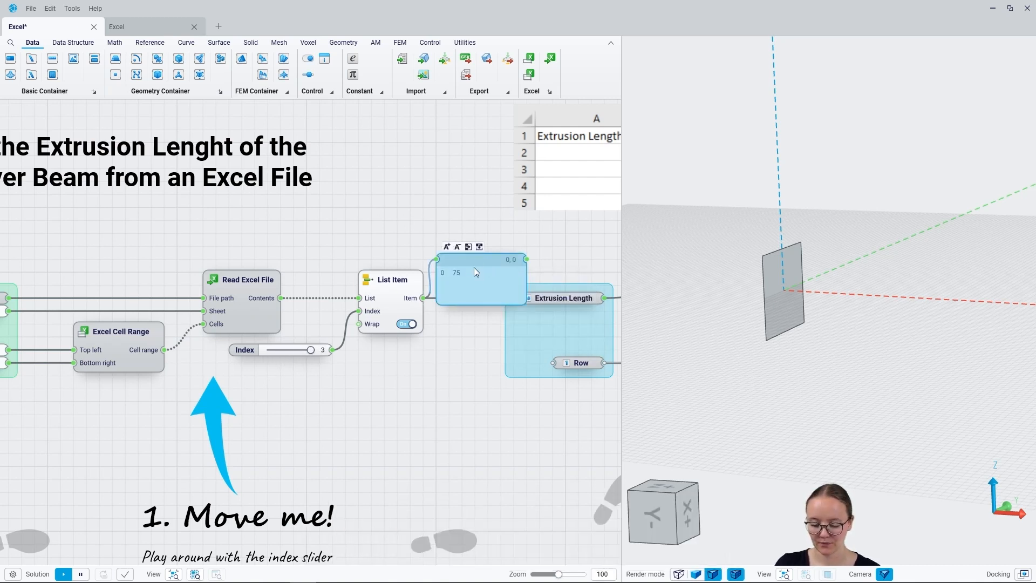
key("Delete")
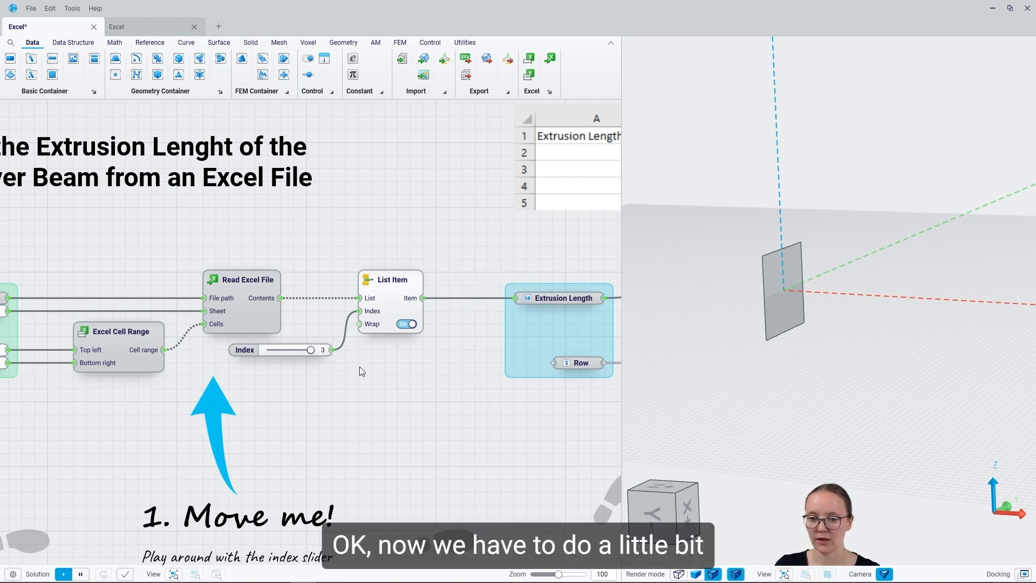
Move the Index slider below the Read Excel File component and check the extrusion lengths in the source Excel workbook.
left_click_drag(247, 355, 208, 367)
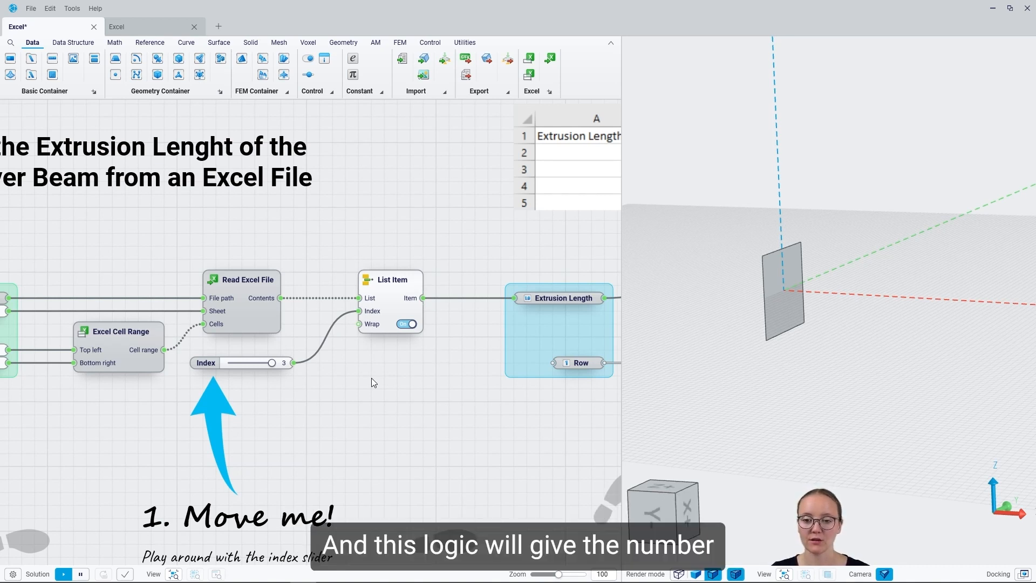
mouse_move(579, 365)
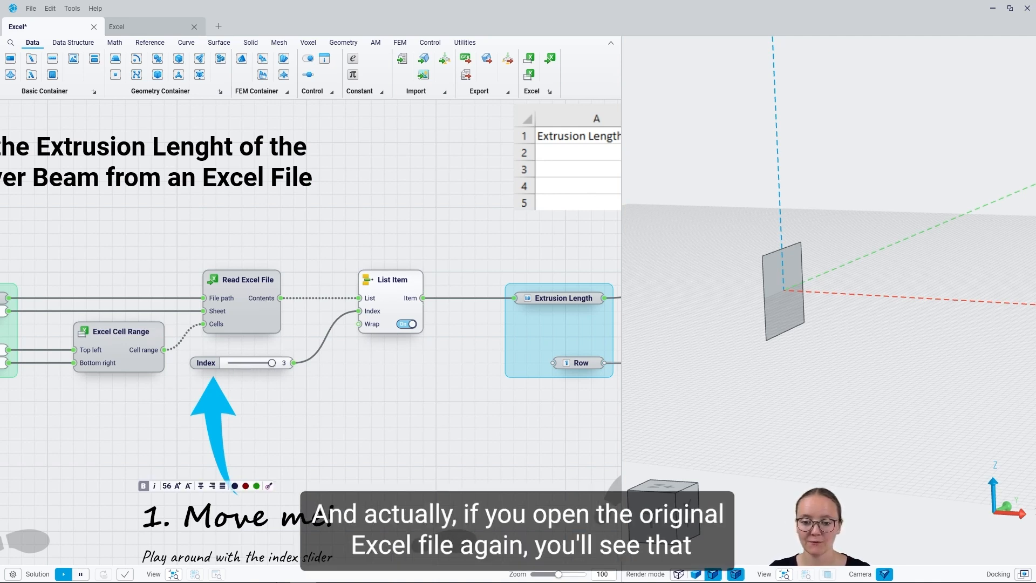
left_click(272, 577)
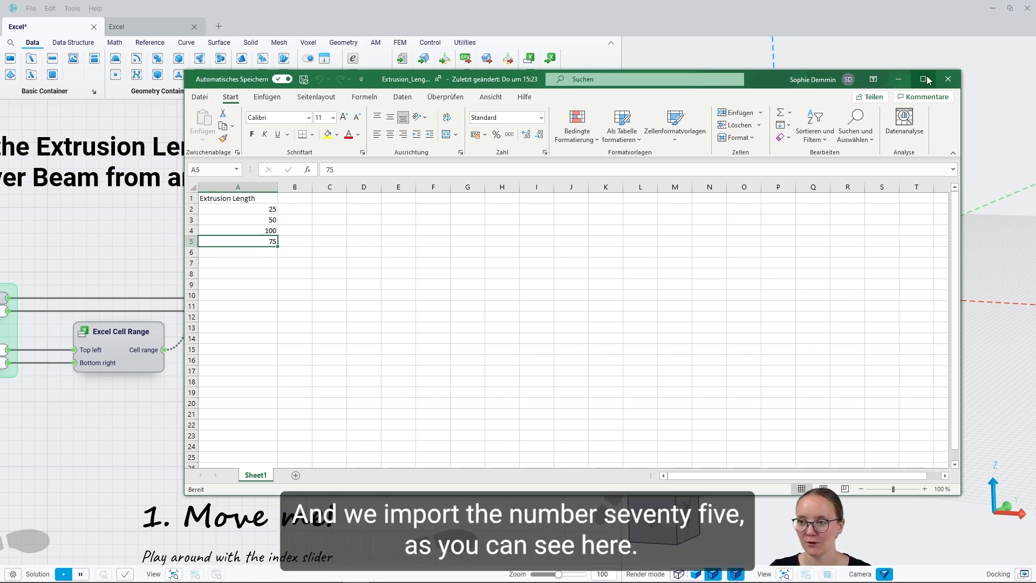
left_click(898, 78)
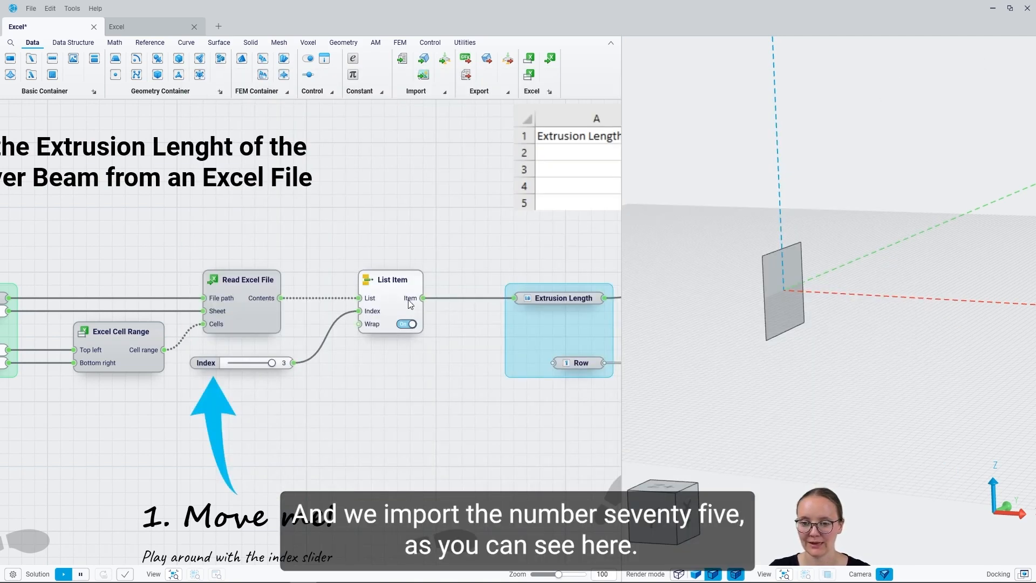
mouse_move(410, 304)
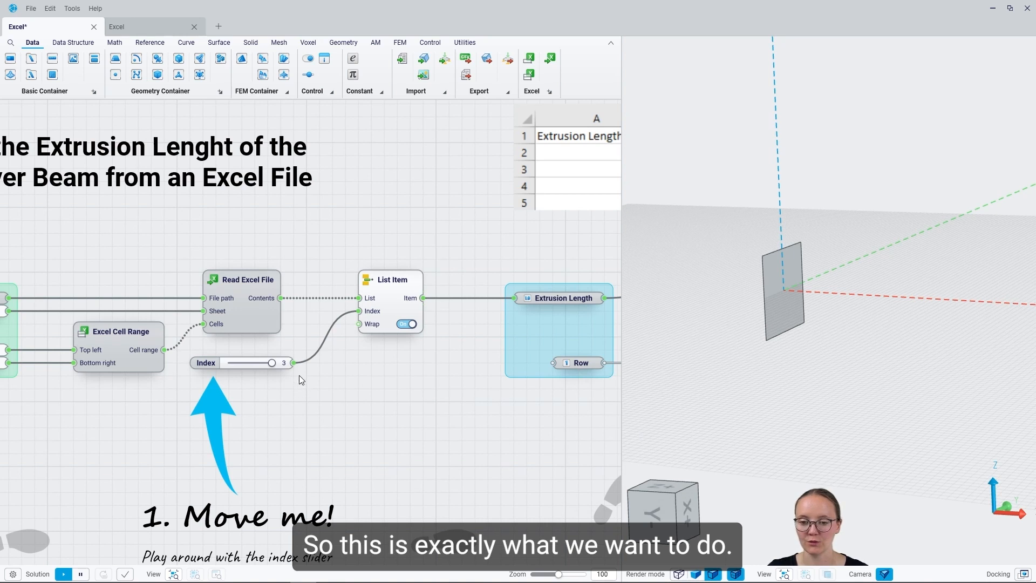
Add an Addition component that adds 2 to the Index slider value, and place its number container closer to Item B.
left_click_drag(293, 363, 394, 362)
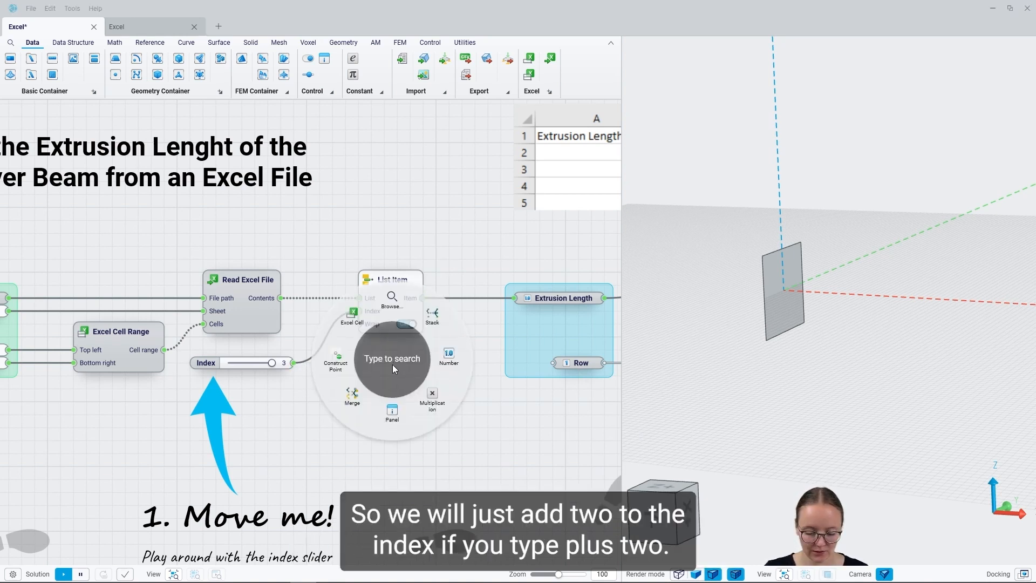
type("+2")
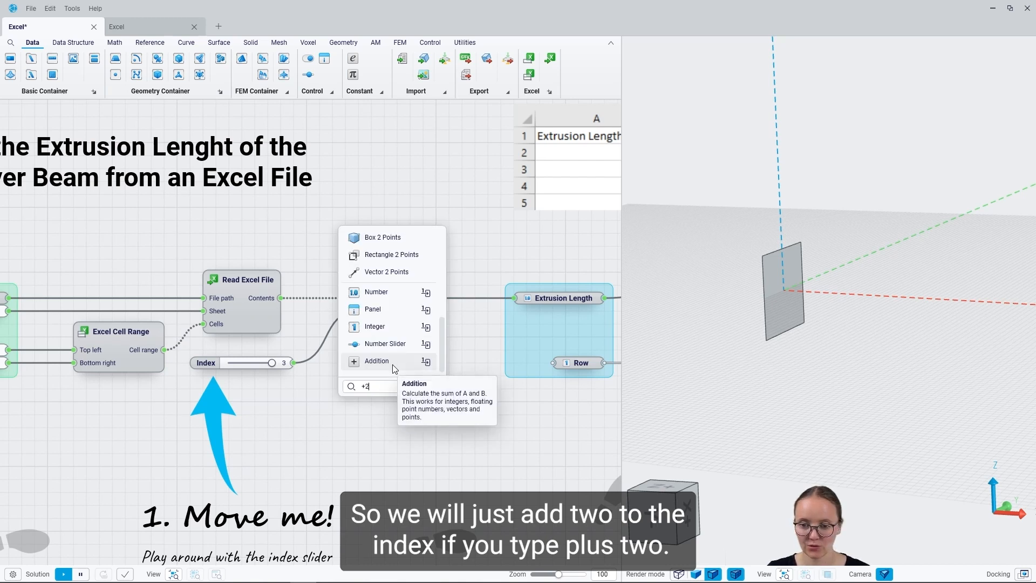
left_click(394, 365)
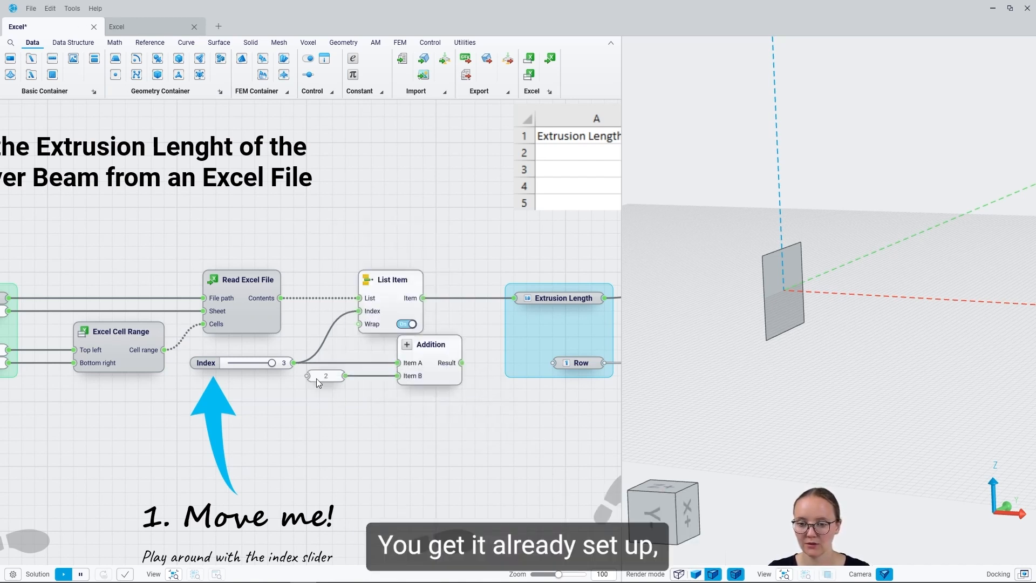
left_click_drag(328, 376, 355, 376)
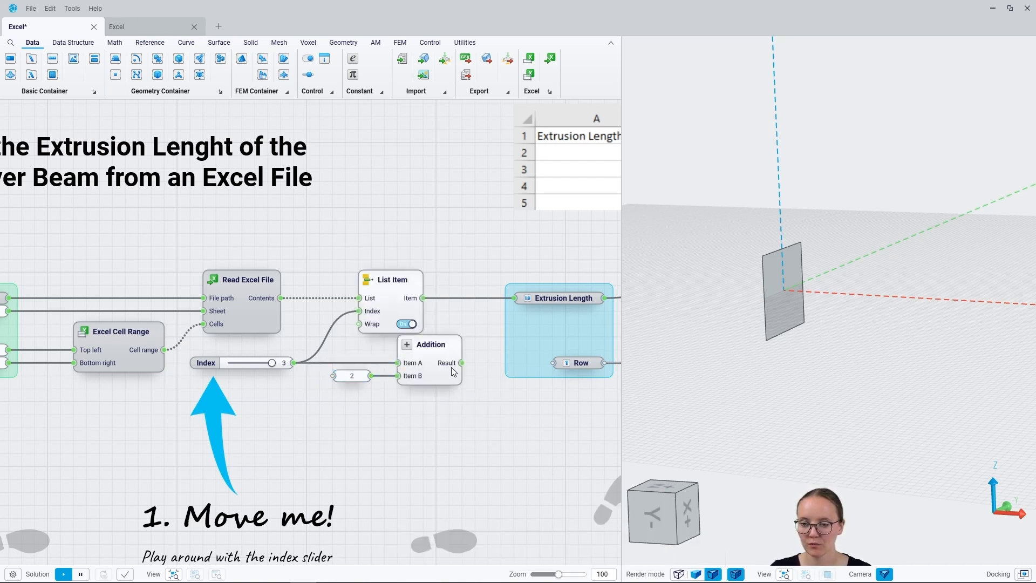
Connect the Result output of Addition to the Row container and set the Index slider to 1.
mouse_move(451, 366)
left_click_drag(462, 362, 547, 363)
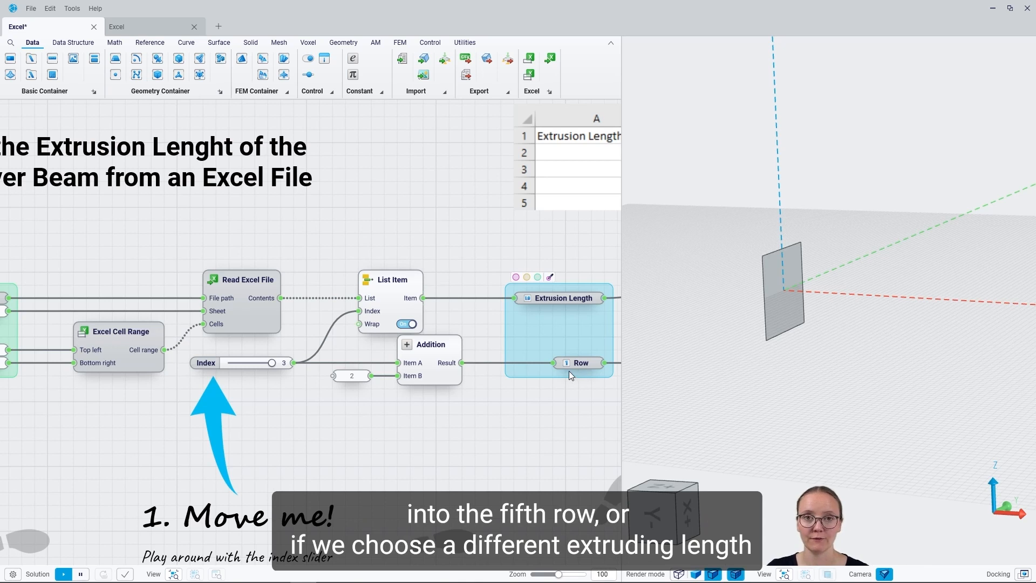
left_click_drag(271, 367, 246, 371)
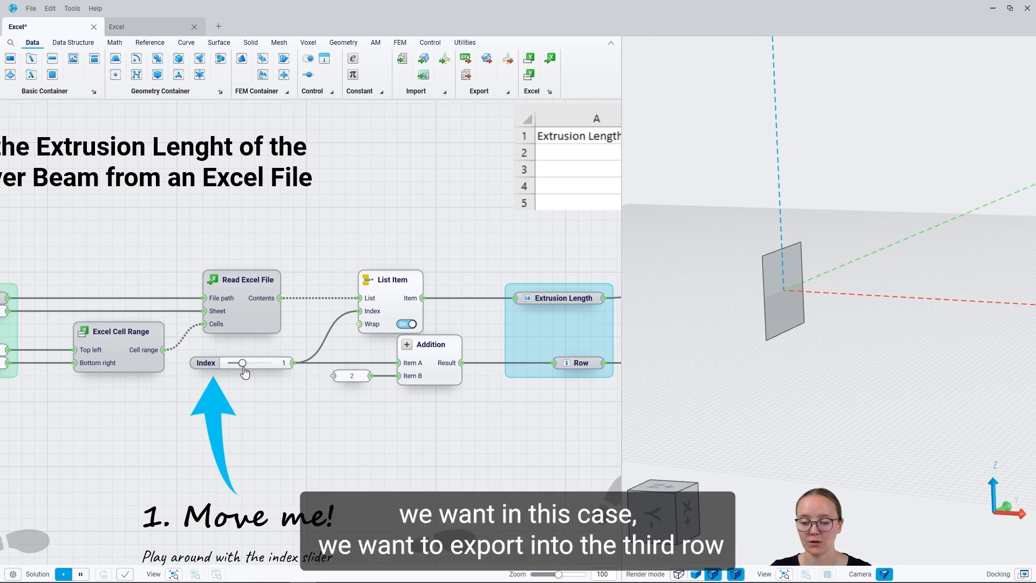
mouse_move(587, 363)
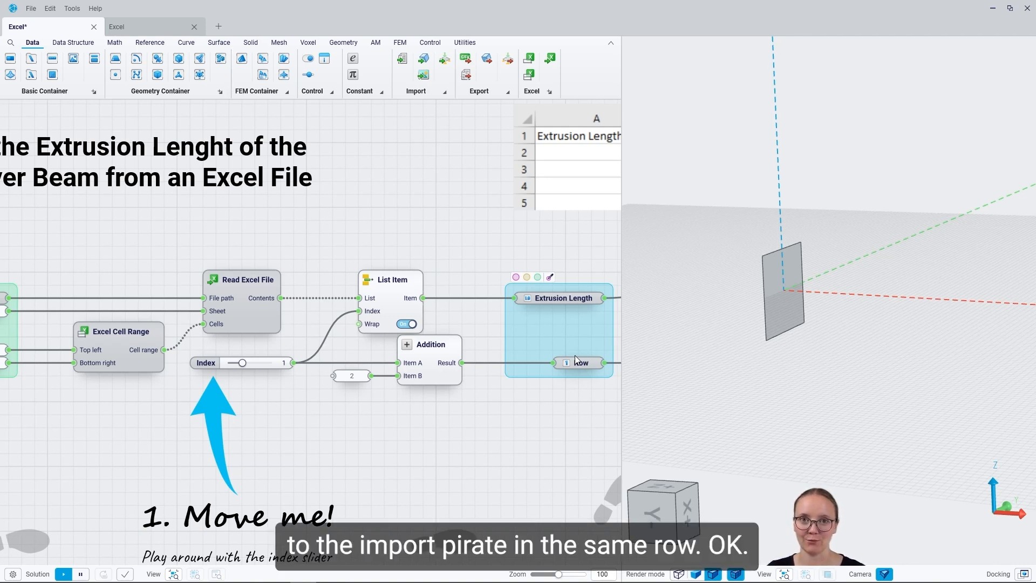
Add an Extrude Surface Body component fed by the Surface container and place it before the Cantilever Beam container.
scroll(439, 406, "down", 2)
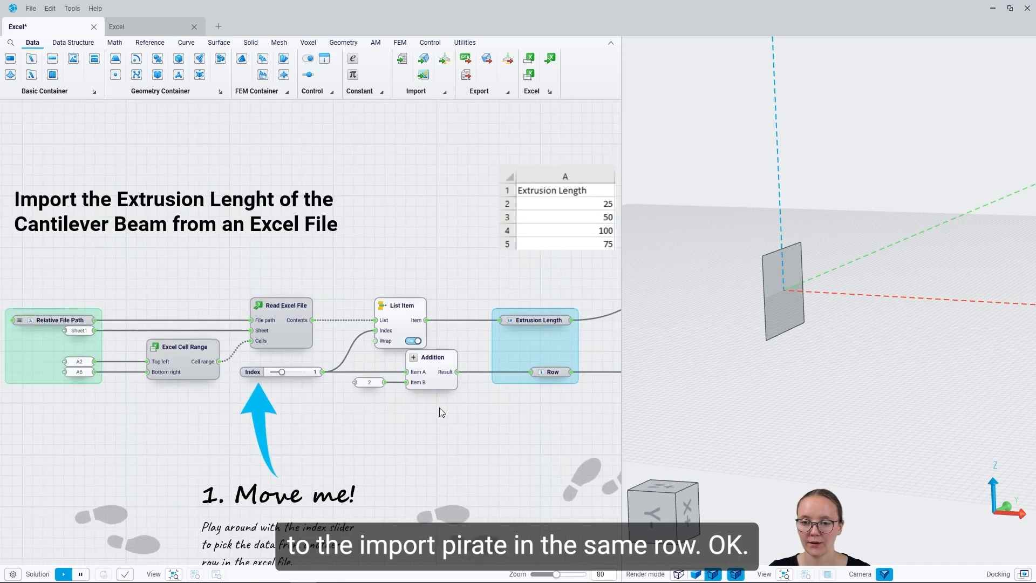
right_click_drag(507, 421, 274, 446)
right_click_drag(546, 194, 82, 449)
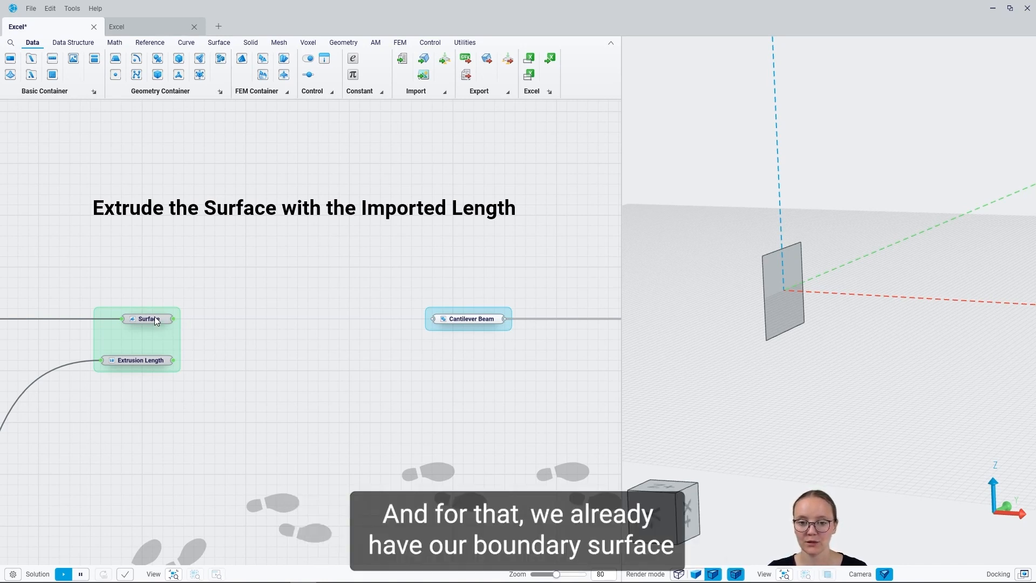
mouse_move(155, 318)
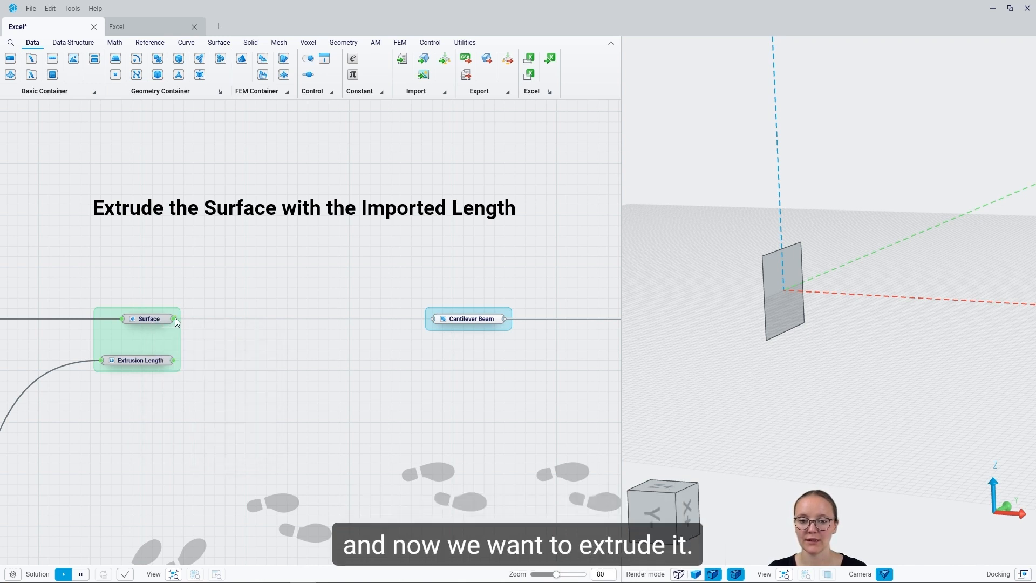
left_click_drag(245, 316, 244, 317)
type("e")
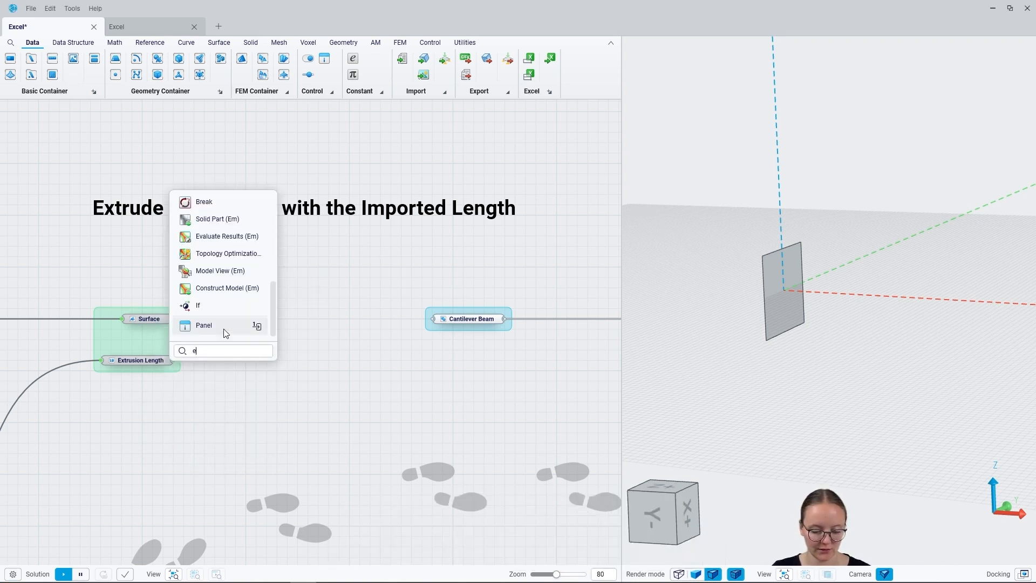
type("xtr")
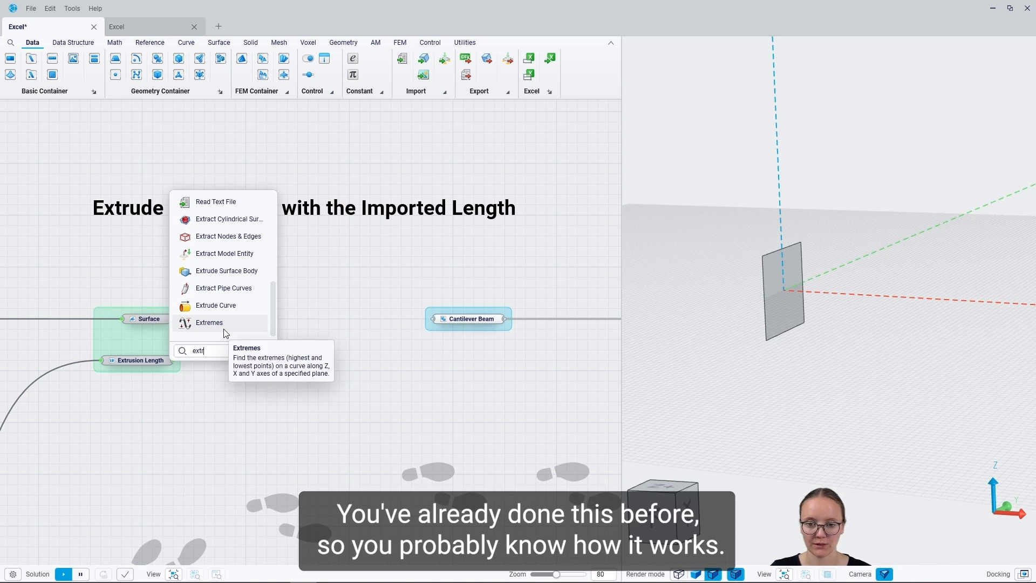
type("u")
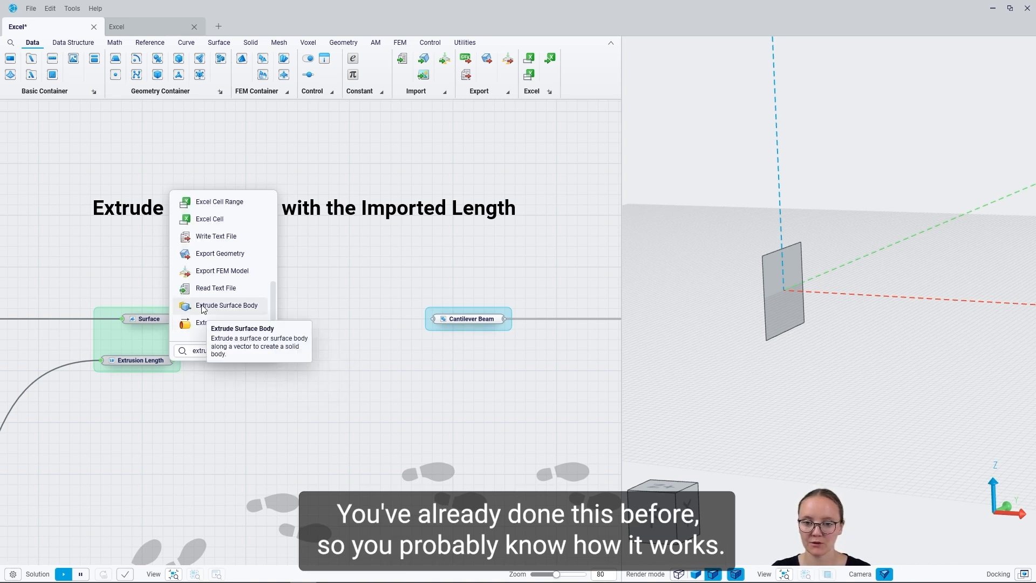
left_click(222, 306)
left_click_drag(296, 352, 356, 349)
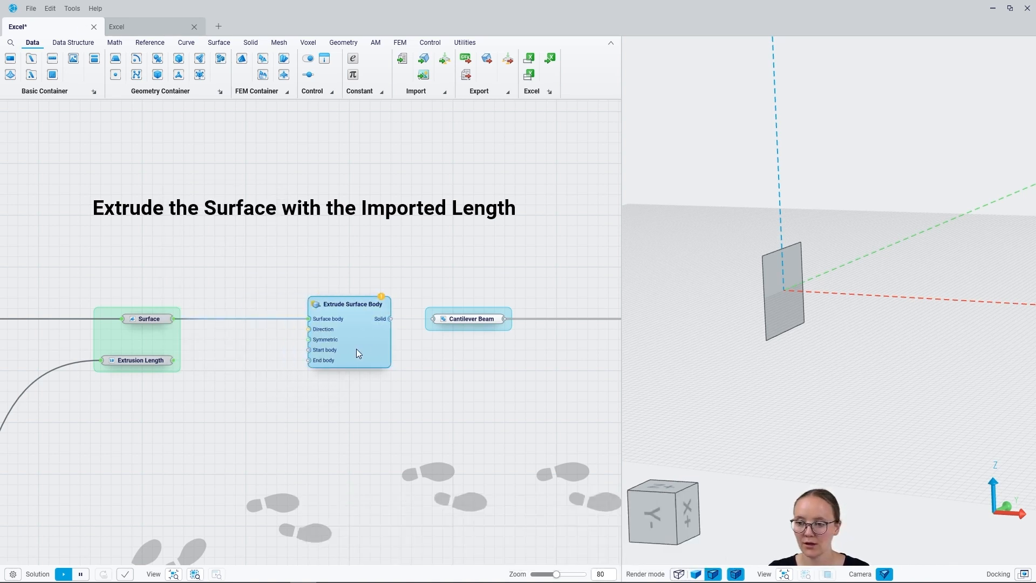
Feed the Direction of Extrude Surface Body with a Unit X vector factored by Extrusion Length, and connect Solid to the Cantilever Beam container.
left_click_drag(307, 330, 274, 352)
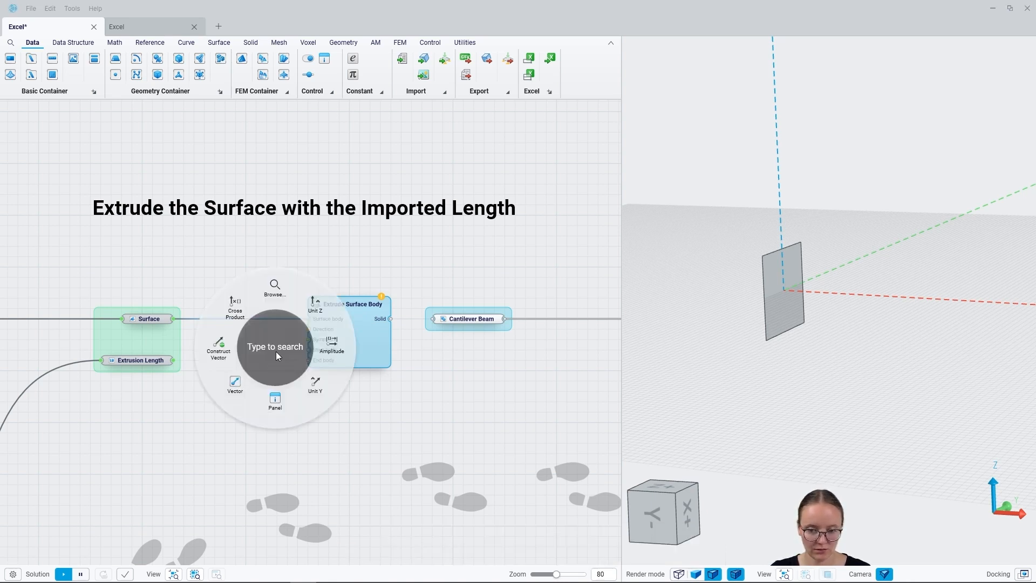
type("x")
left_click(276, 351)
left_click_drag(173, 360, 223, 356)
scroll(712, 311, "down", 3)
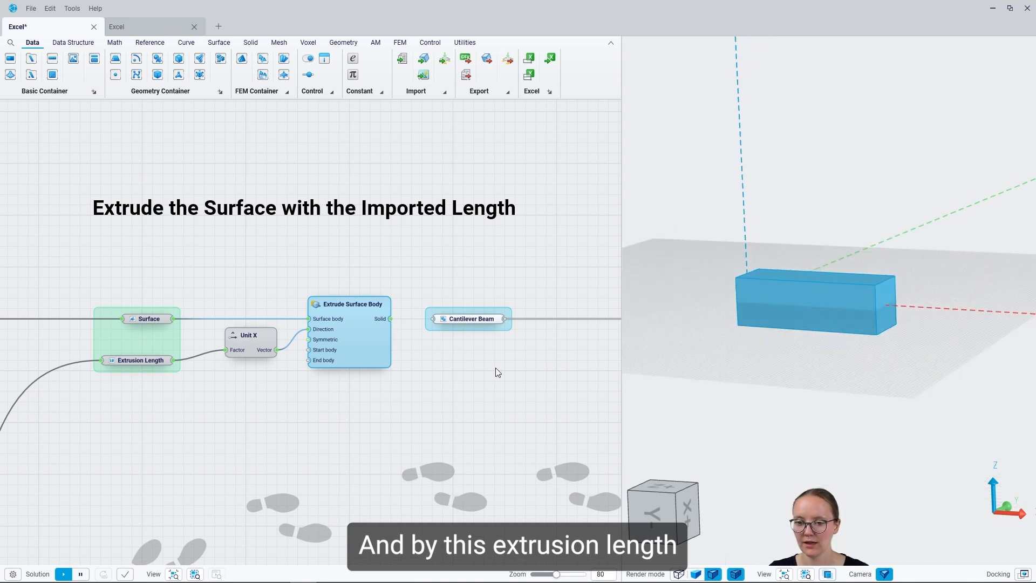
left_click_drag(391, 319, 431, 327)
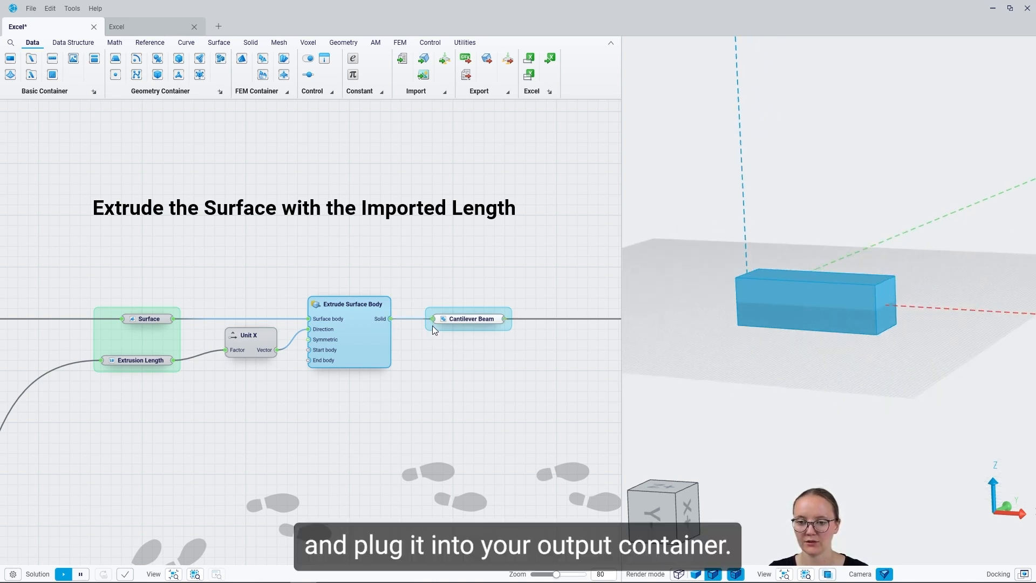
left_click(511, 396)
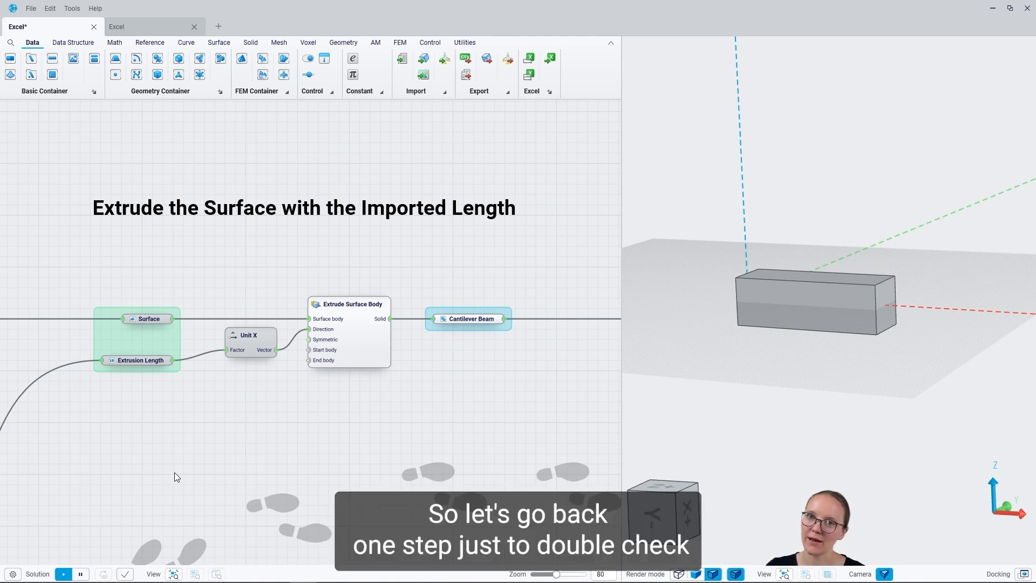
Test the beam's extrusion with the Index slider at 2 and return the slider to 1.
mouse_move(166, 471)
middle_mouse_down()
mouse_move(177, 454)
mouse_move(404, 336)
middle_mouse_up()
middle_click_drag(90, 459, 227, 452)
scroll(143, 402, "up", 5)
left_click_drag(154, 398, 196, 405)
scroll(718, 276, "down", 4)
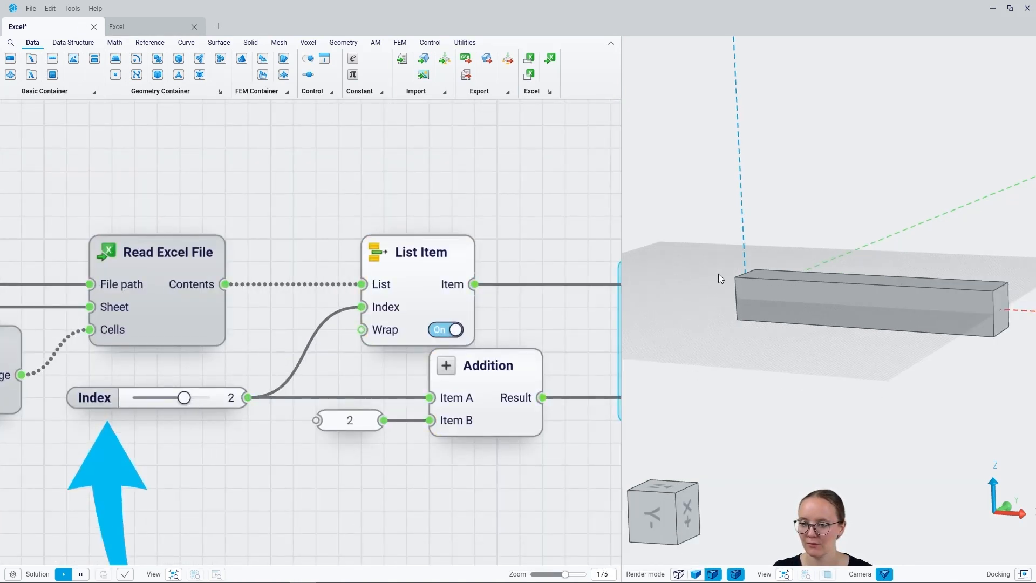
left_click_drag(191, 401, 162, 402)
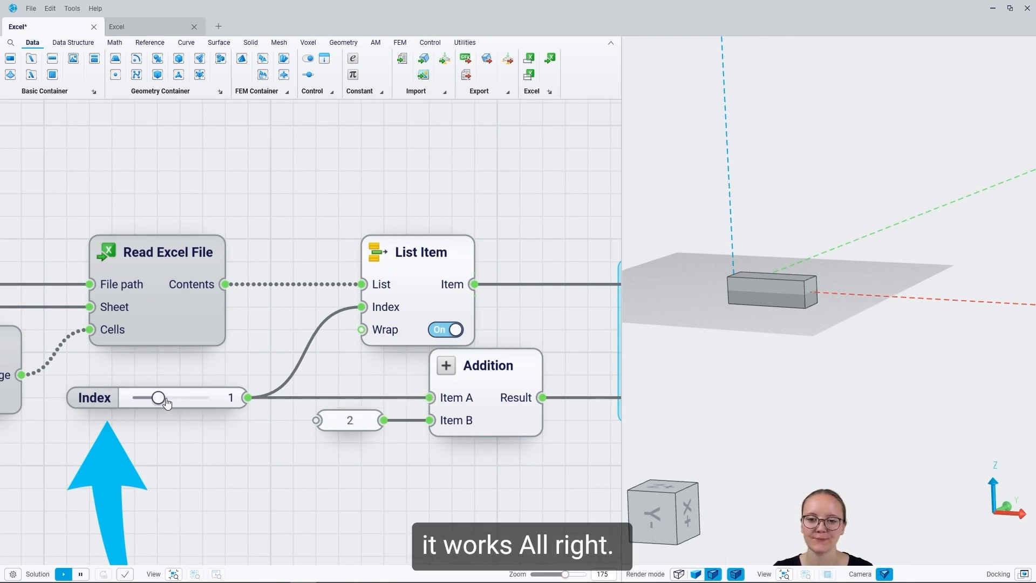
Hide the previews of Extrude Surface Body, the Cantilever Beam container and the boundary surface in the 3D view.
scroll(167, 402, "down", 5)
scroll(273, 273, "down", 6)
right_click_drag(489, 279, 218, 348)
right_click_drag(469, 312, 263, 313)
left_click(197, 223)
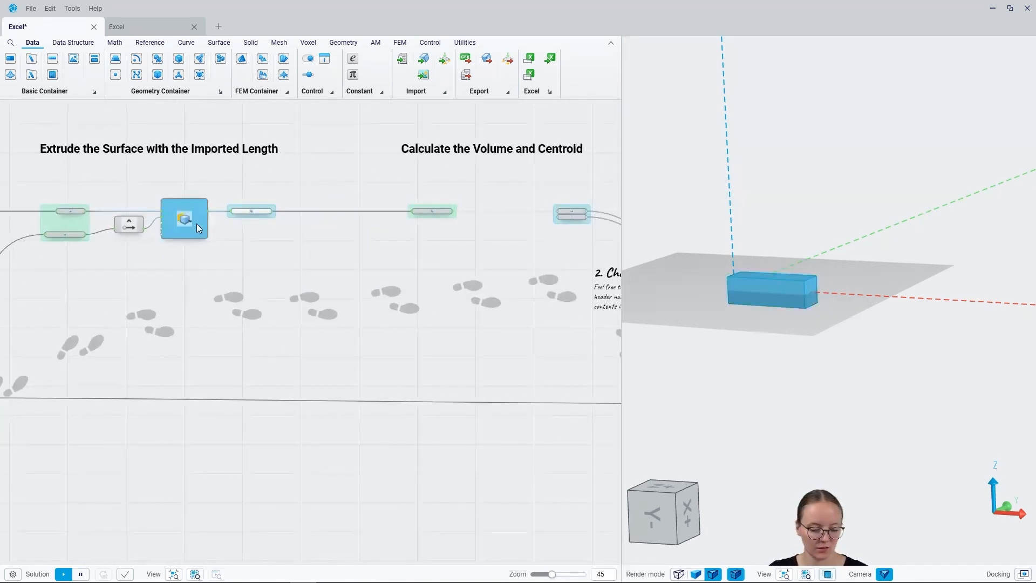
left_click(259, 211)
key("space")
left_click(327, 240)
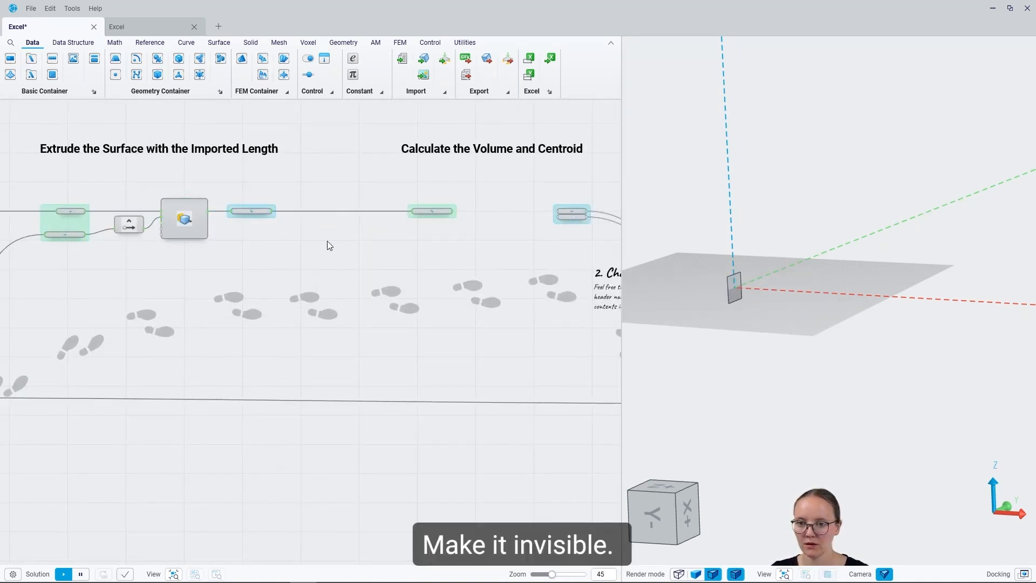
right_click_drag(560, 239, 498, 260)
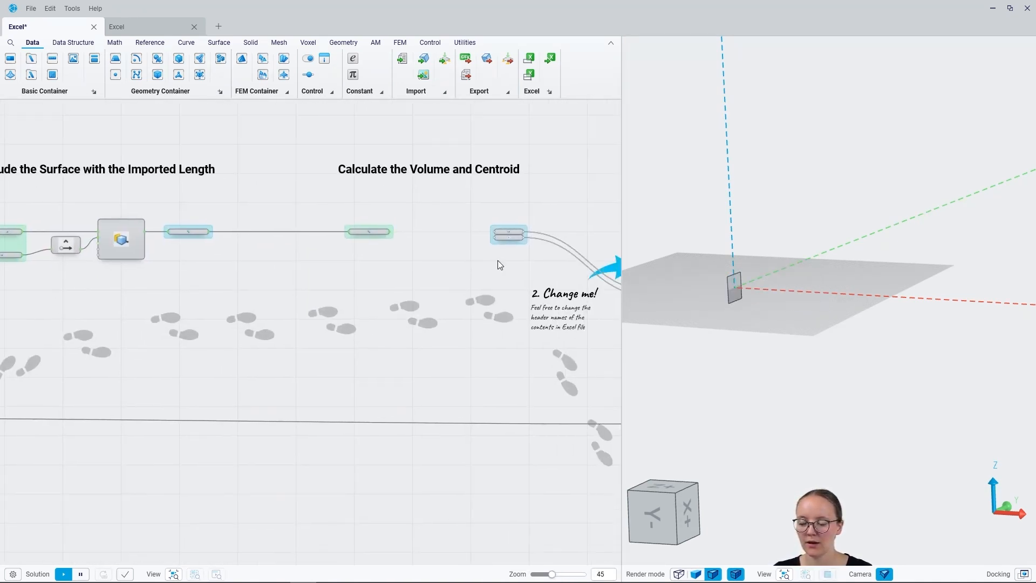
left_click(741, 287)
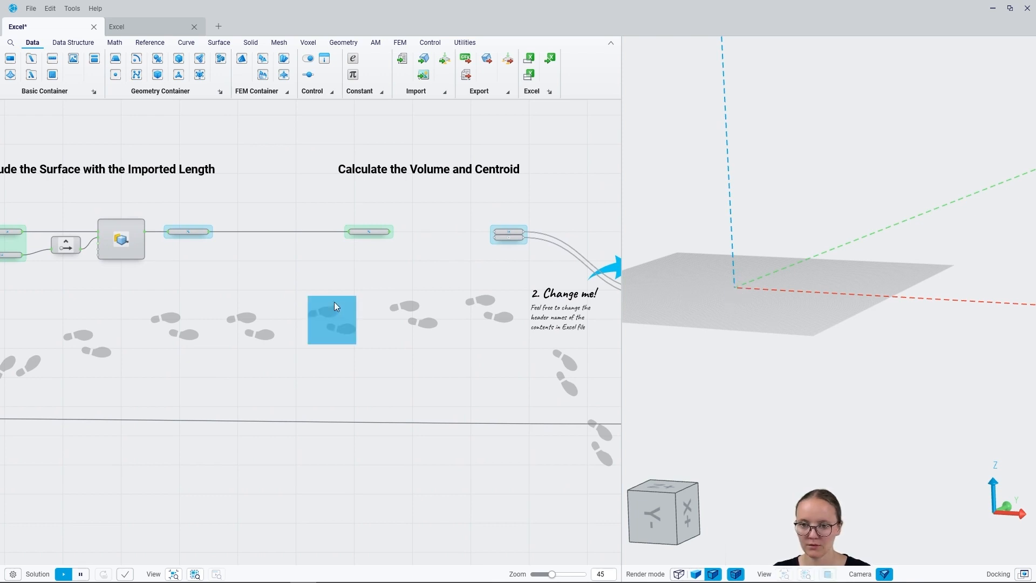
Add a Volume component fed by the Cantilever Beam container, align it with that container and view the centroid point.
scroll(495, 245, "up", 3)
scroll(415, 255, "up", 1)
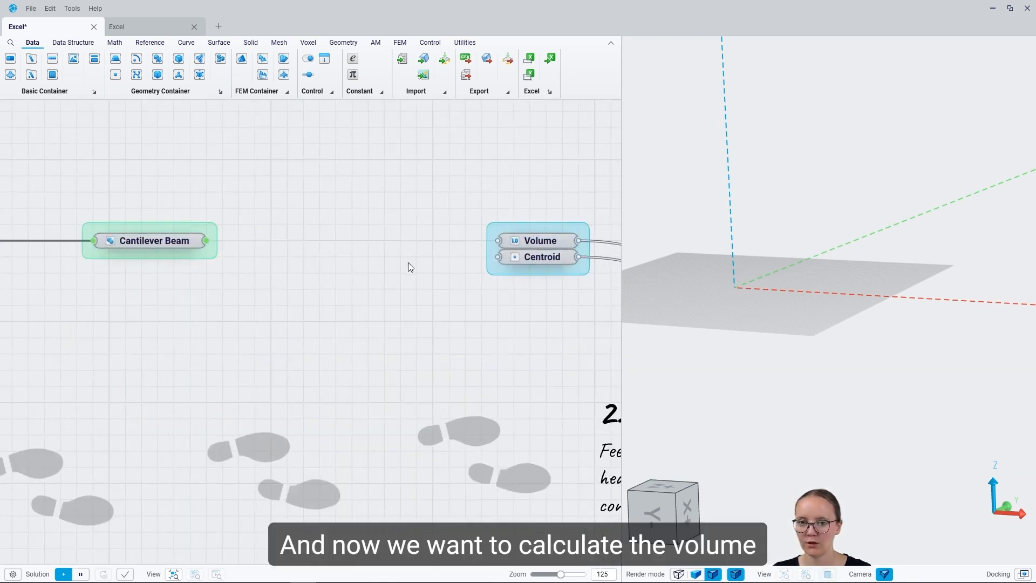
scroll(408, 262, "down", 1)
right_click_drag(409, 254, 351, 306)
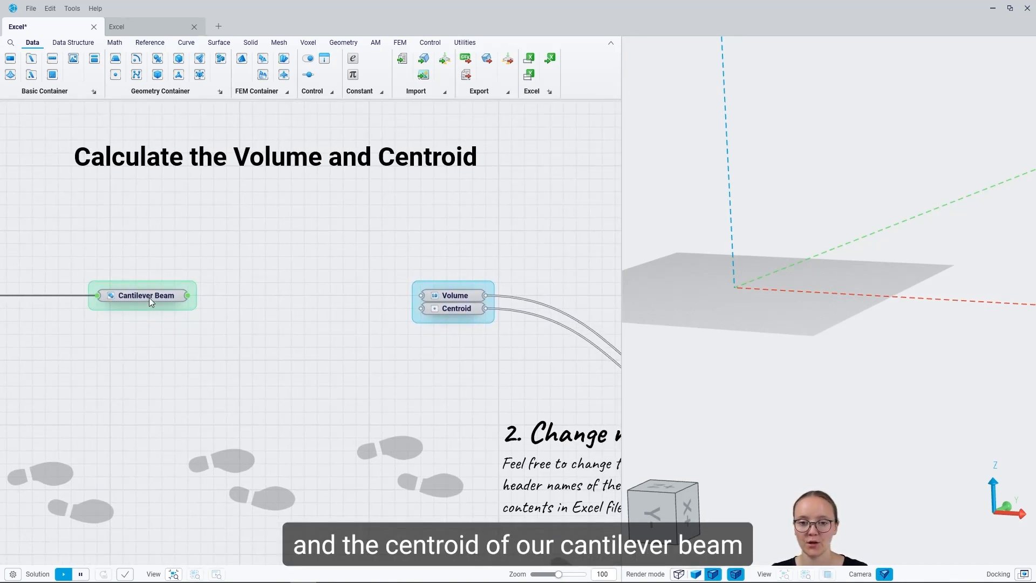
left_click_drag(191, 296, 253, 303)
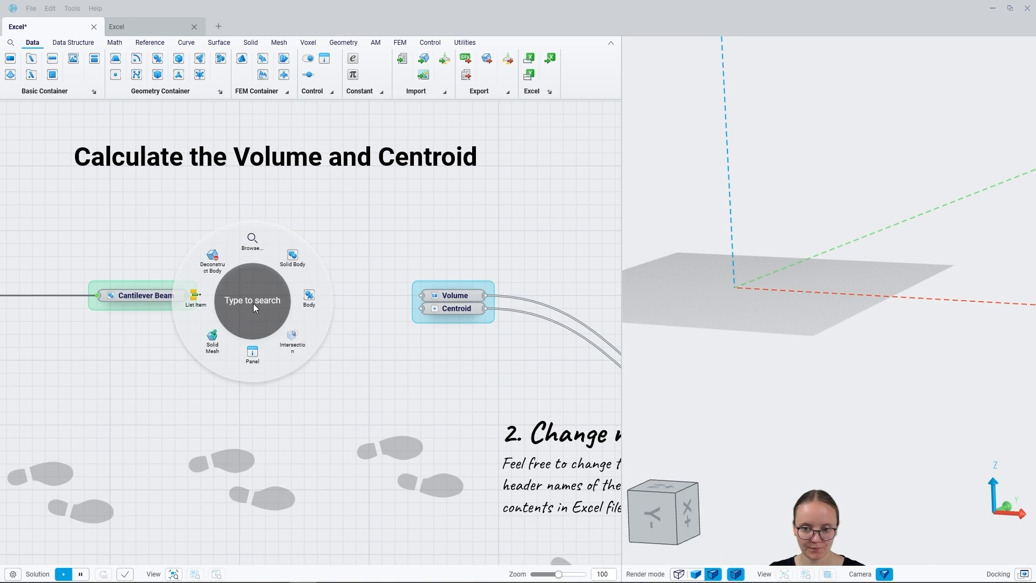
type("v")
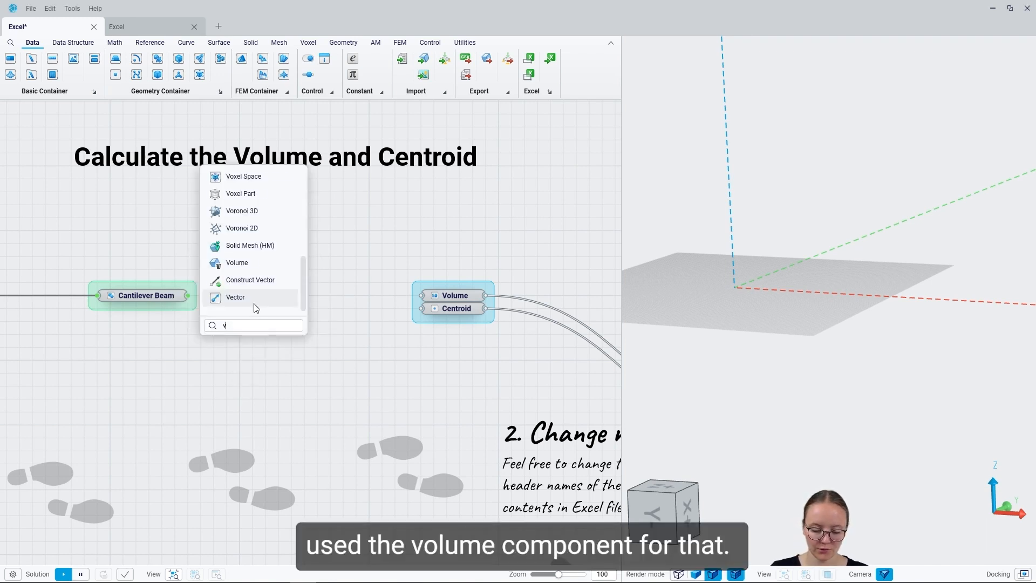
type("olu")
left_click(255, 304)
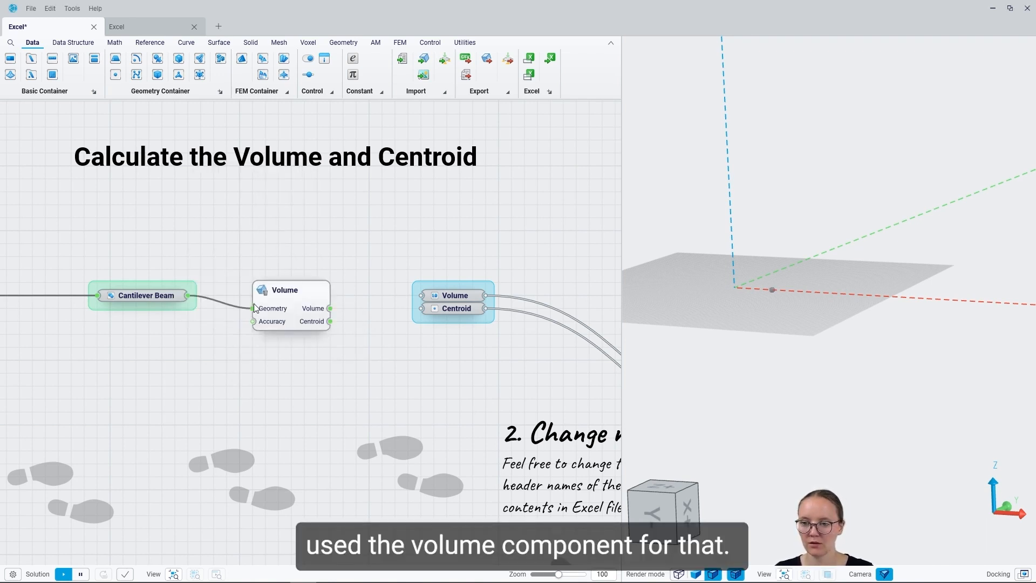
scroll(777, 293, "up", 3)
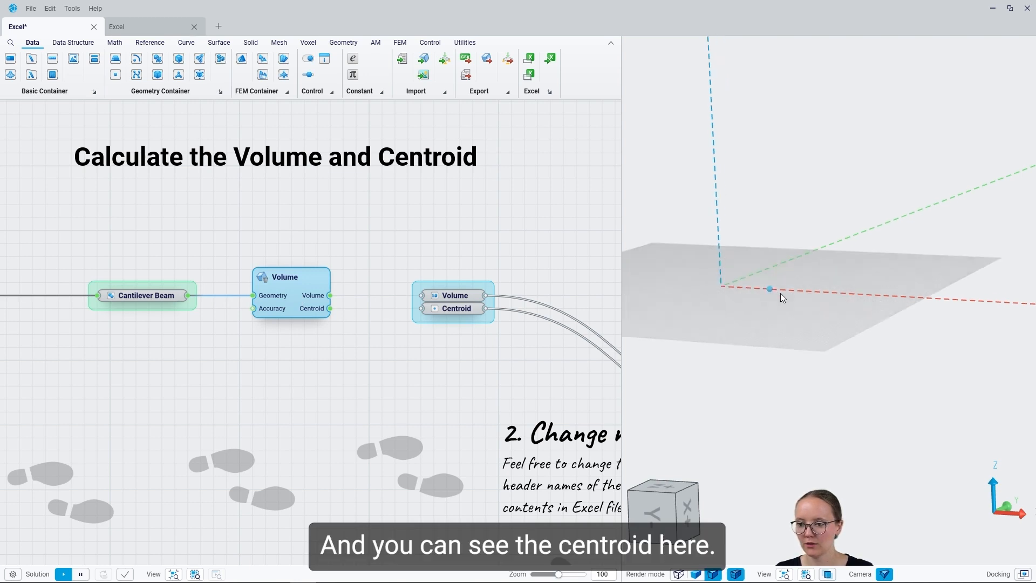
Connect the Volume component's Volume output to the Volume container and attach a panel showing its value.
left_click(352, 349)
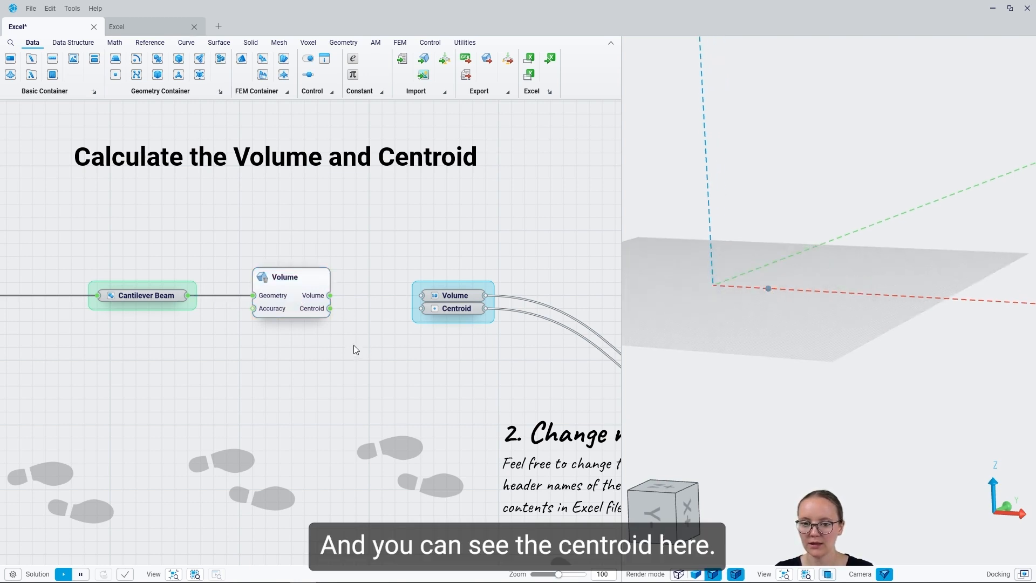
left_click_drag(330, 295, 418, 297)
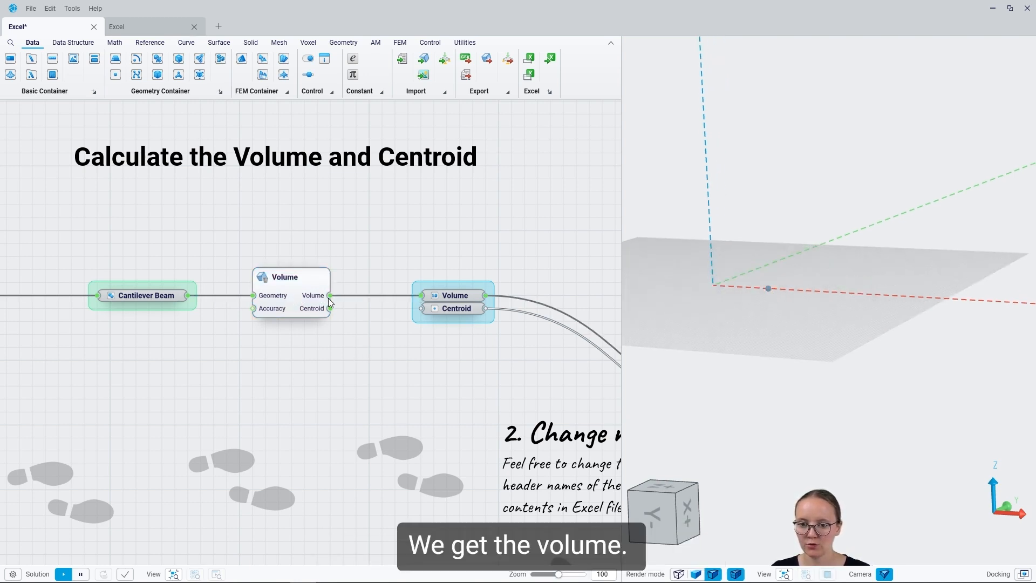
left_click_drag(329, 297, 351, 216)
left_click(351, 264)
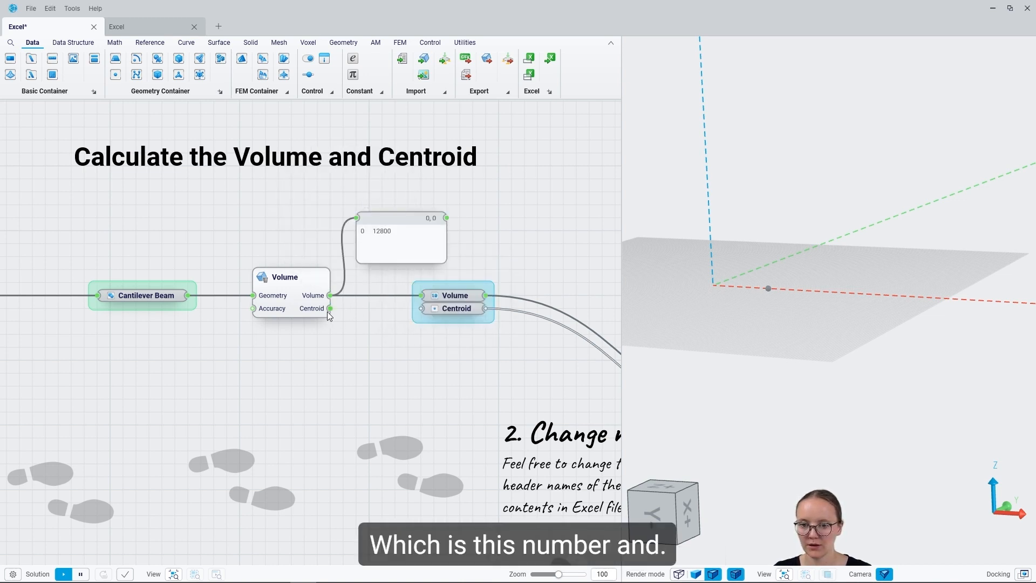
Attach a widened panel to the Volume component's Centroid output and connect that output to the Centroid container.
left_click_drag(325, 353, 326, 353)
left_click(340, 402)
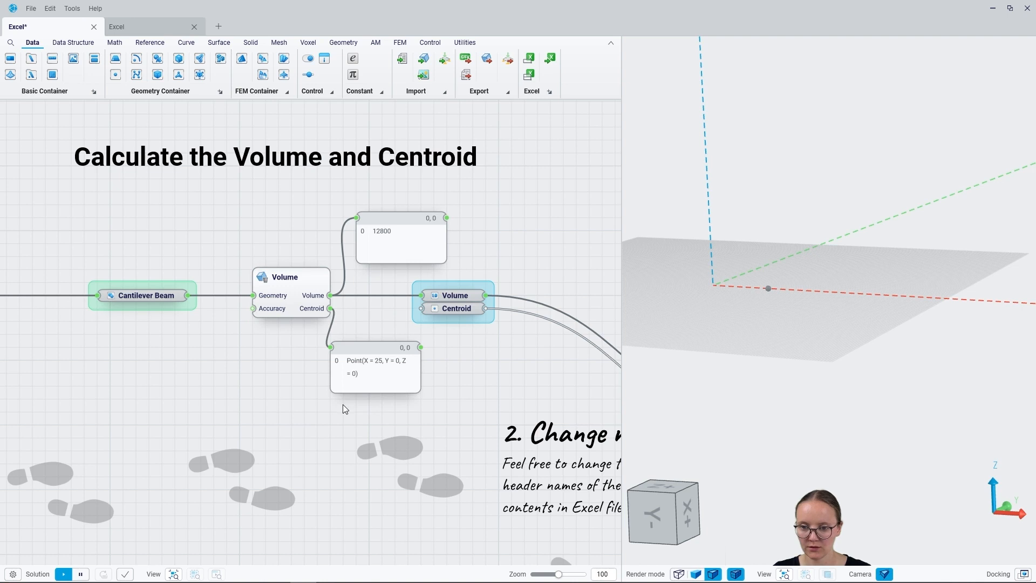
left_click_drag(330, 308, 422, 308)
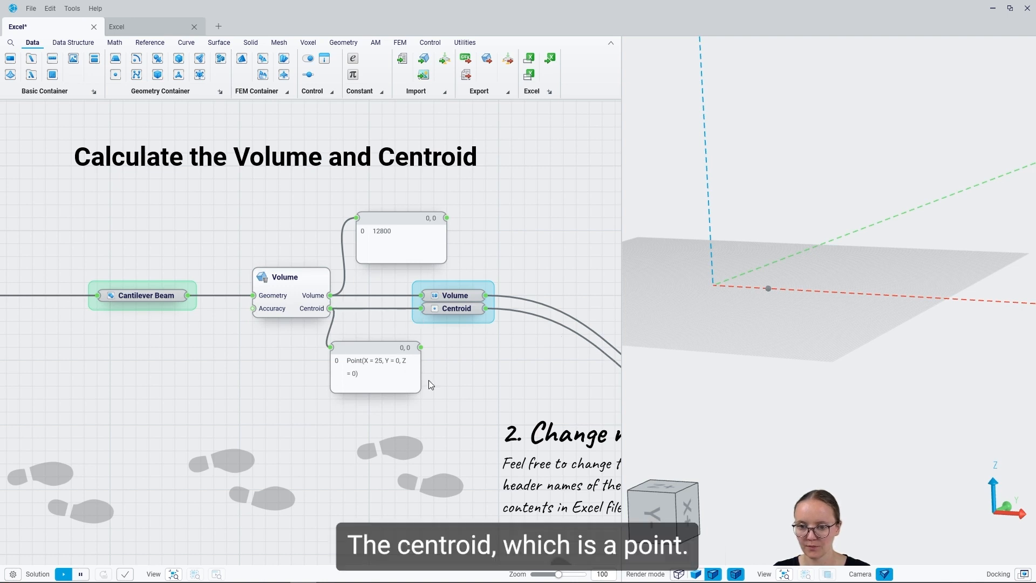
left_click_drag(421, 378, 473, 378)
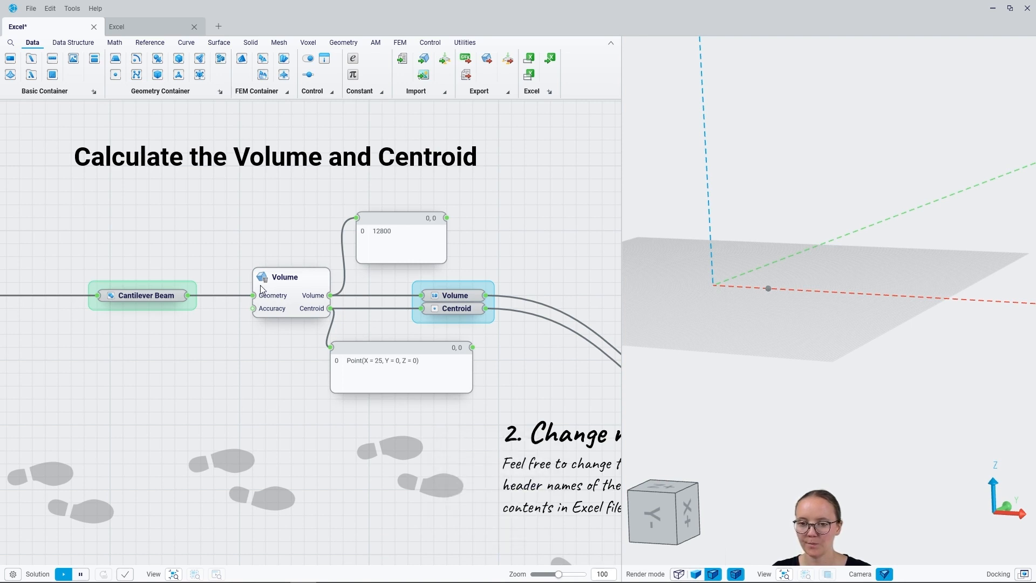
Delete the two panels displaying the volume value and the centroid point.
scroll(262, 290, "down", 4)
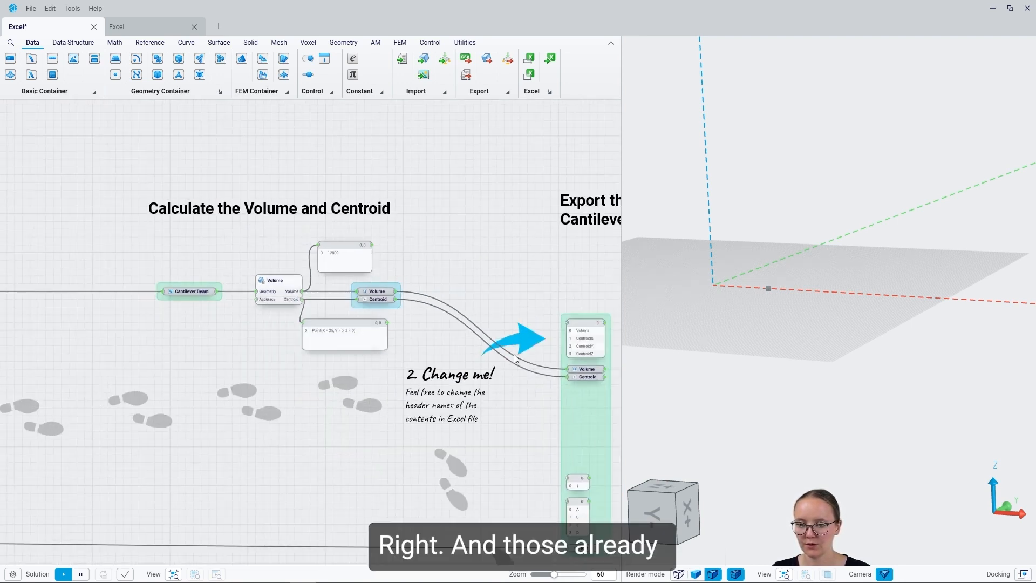
scroll(355, 340, "up", 6)
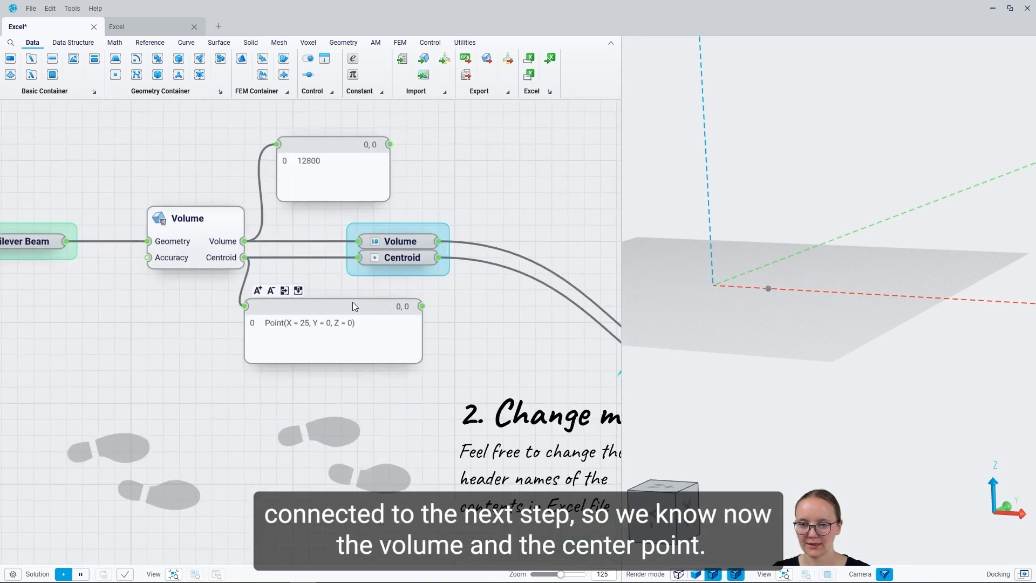
left_click(312, 347)
key("Delete")
left_click(312, 198)
key("Delete")
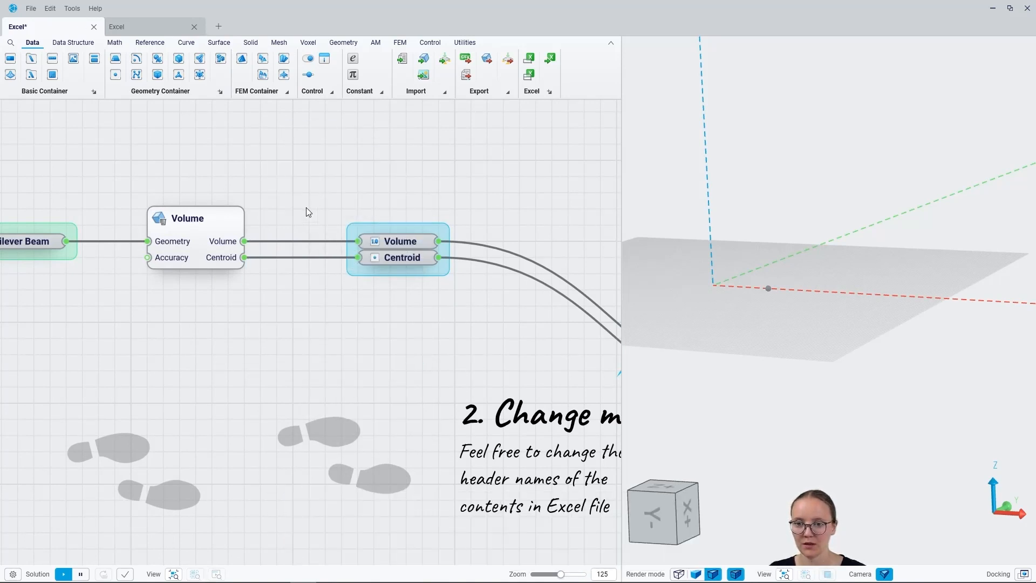
Combine the column letters A to D with row number 1 in a Merge Text component and show its output in a minimum-size panel.
scroll(204, 280, "down", 2)
scroll(204, 280, "down", 3)
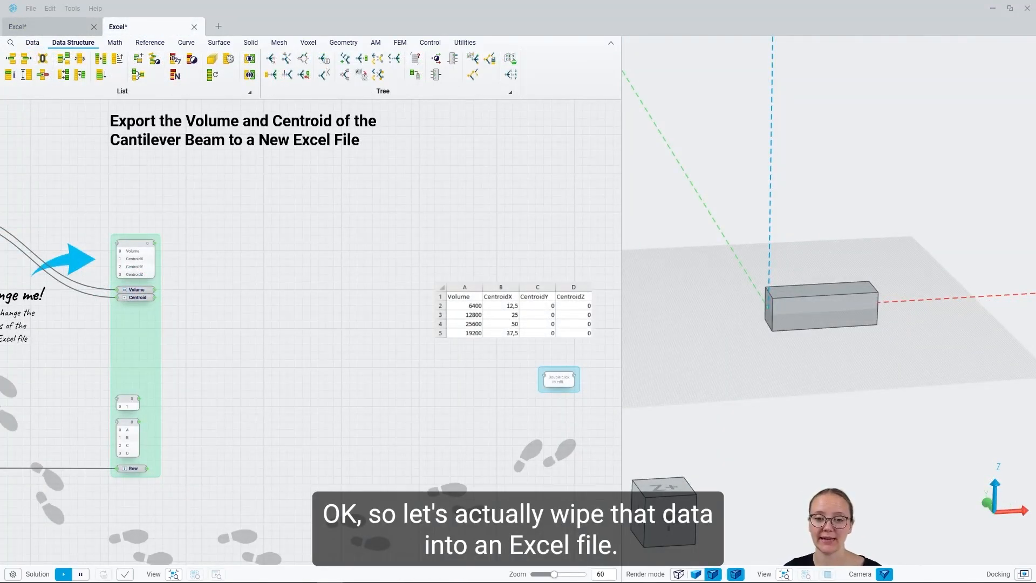
scroll(151, 395, "up", 4)
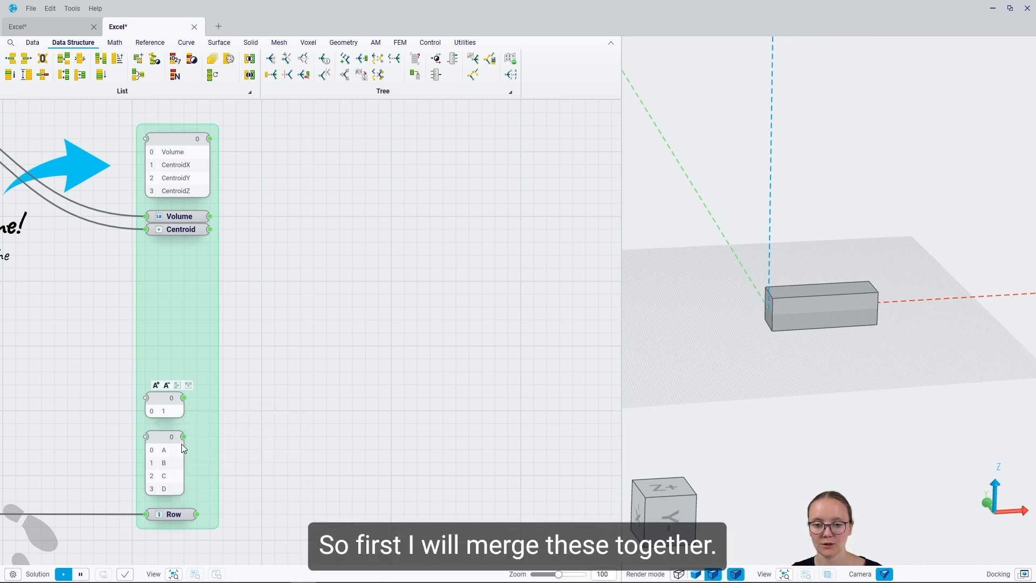
left_click_drag(183, 437, 194, 397)
left_click(199, 357)
left_click_drag(300, 361, 338, 383)
left_click(348, 413)
left_click(383, 372)
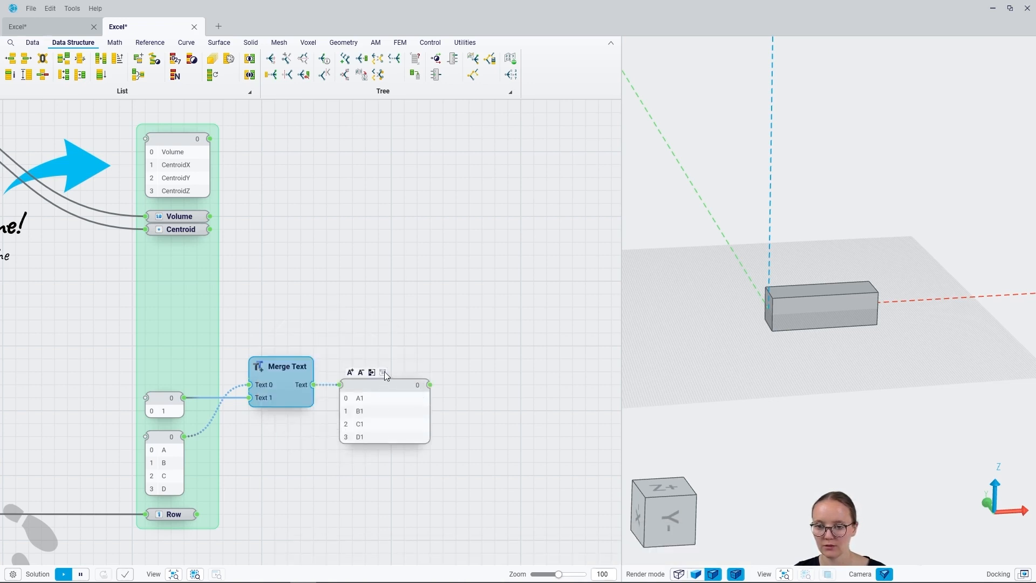
left_click(372, 373)
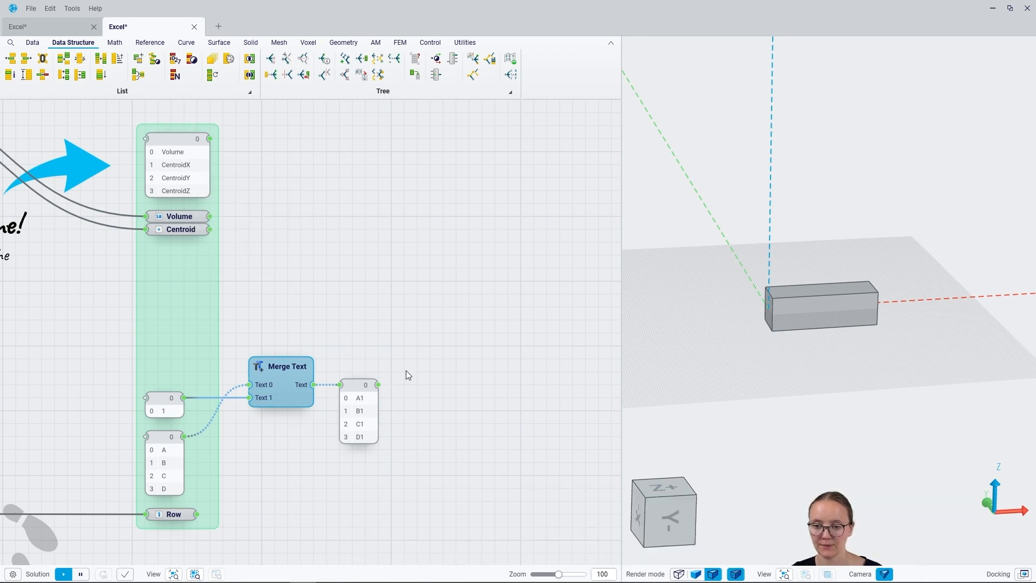
Add a Write Excel File component, feeding Cells from the merged cell names and Data from the Volume and centroid header list.
double_click(497, 387)
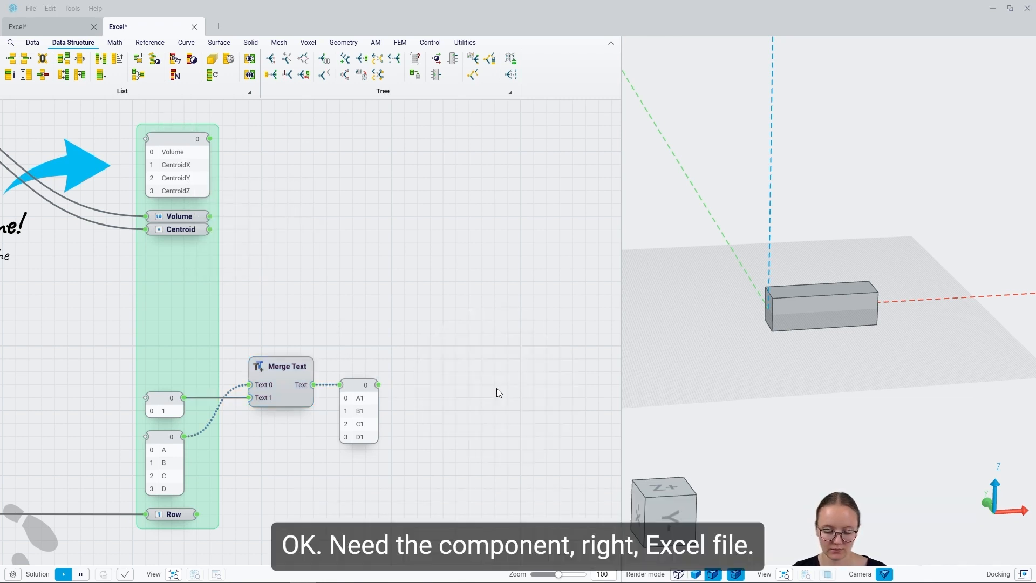
type("write")
left_click(505, 346)
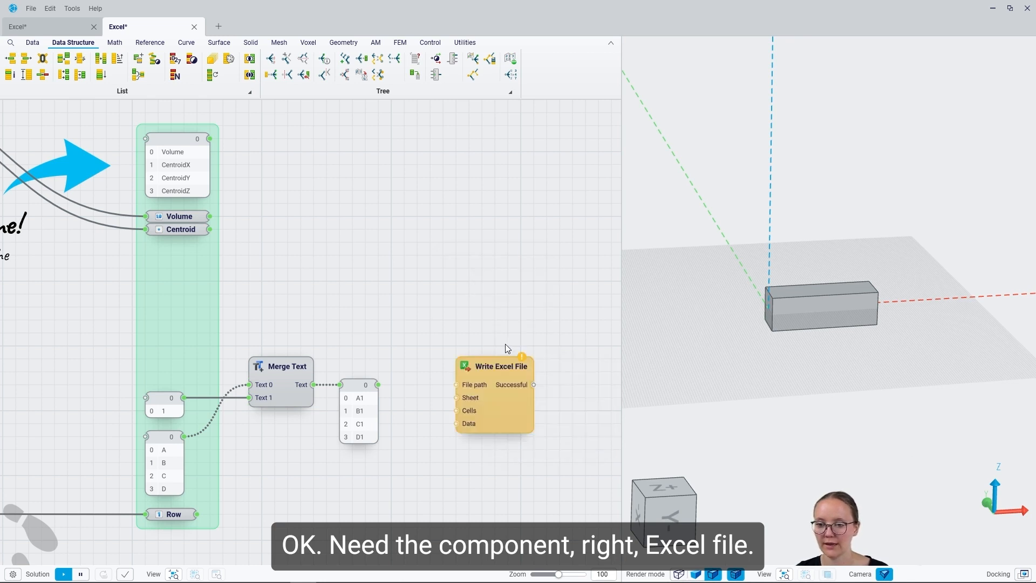
left_click_drag(456, 411, 378, 384)
left_click_drag(456, 423, 216, 158)
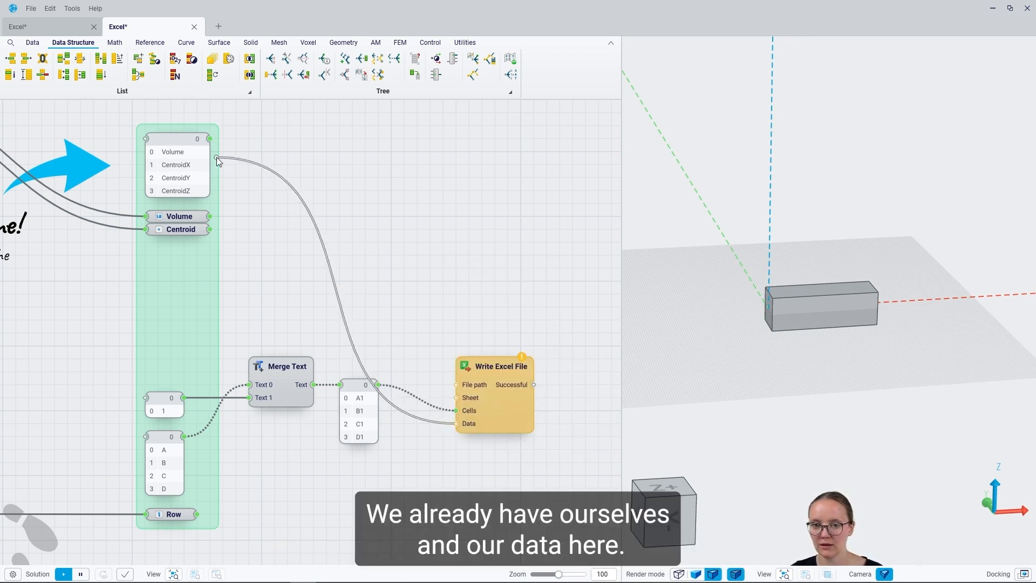
left_click_drag(523, 398, 594, 390)
left_click(574, 442)
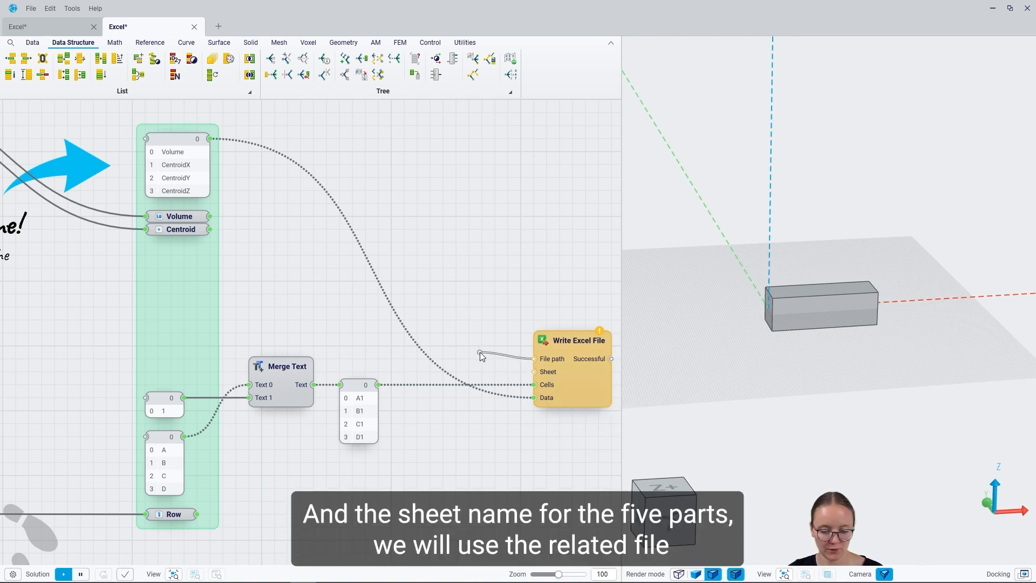
Feed the File path of Write Excel File with a Relative File Path component aligned beside it.
right_click(480, 352)
left_click(519, 307)
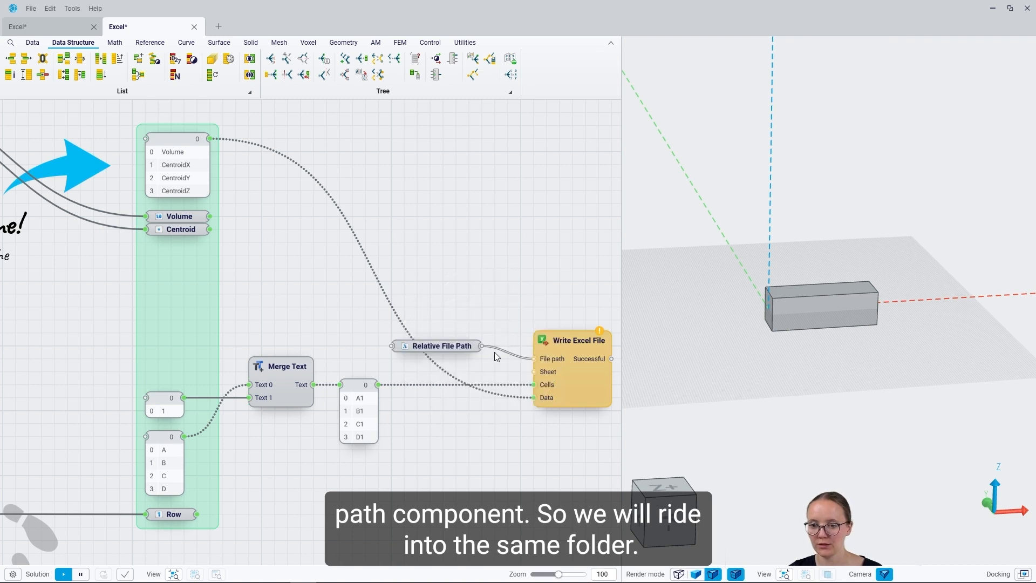
left_click_drag(456, 345, 482, 361)
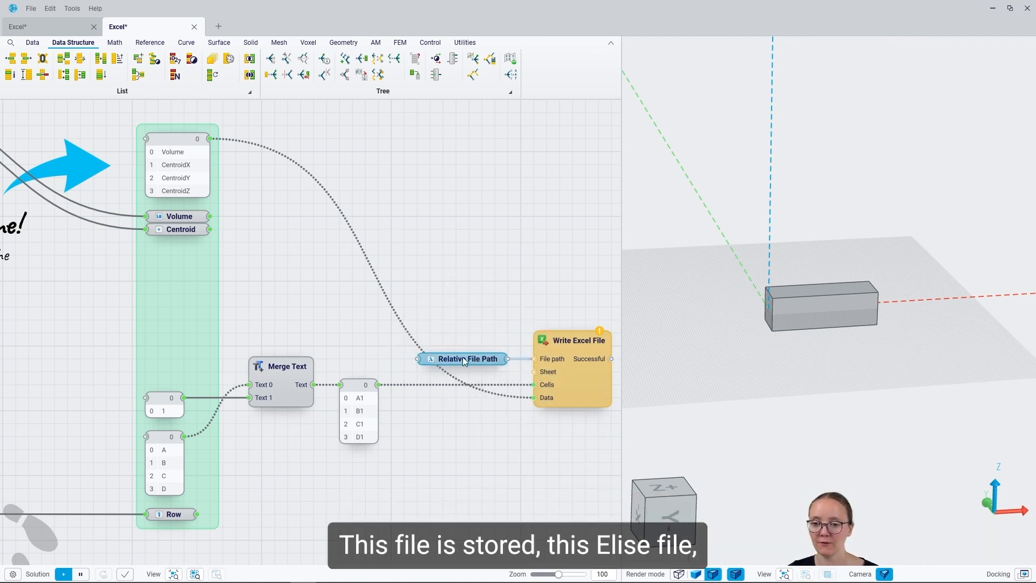
Feed Relative File Path with a minimum-size panel containing CantileverData.xlsx and move the panel clear of Merge Text.
left_click_drag(418, 360, 380, 357)
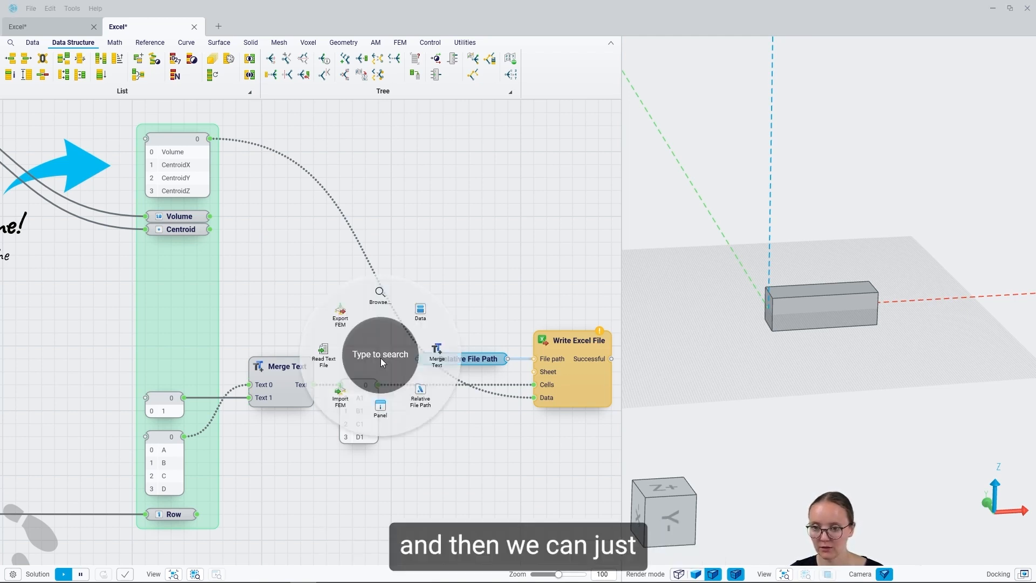
left_click(381, 414)
double_click(347, 376)
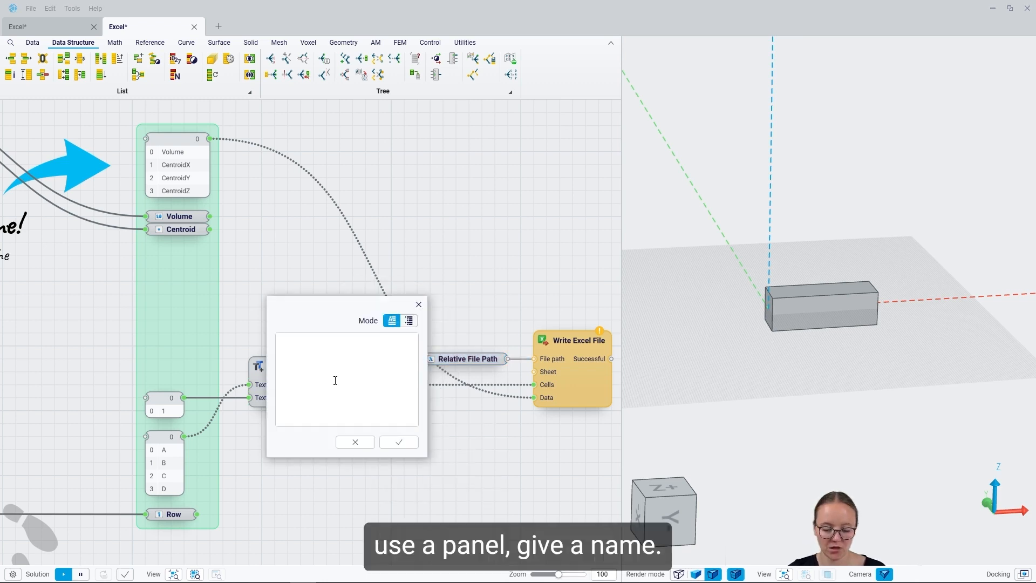
type("Cantilev")
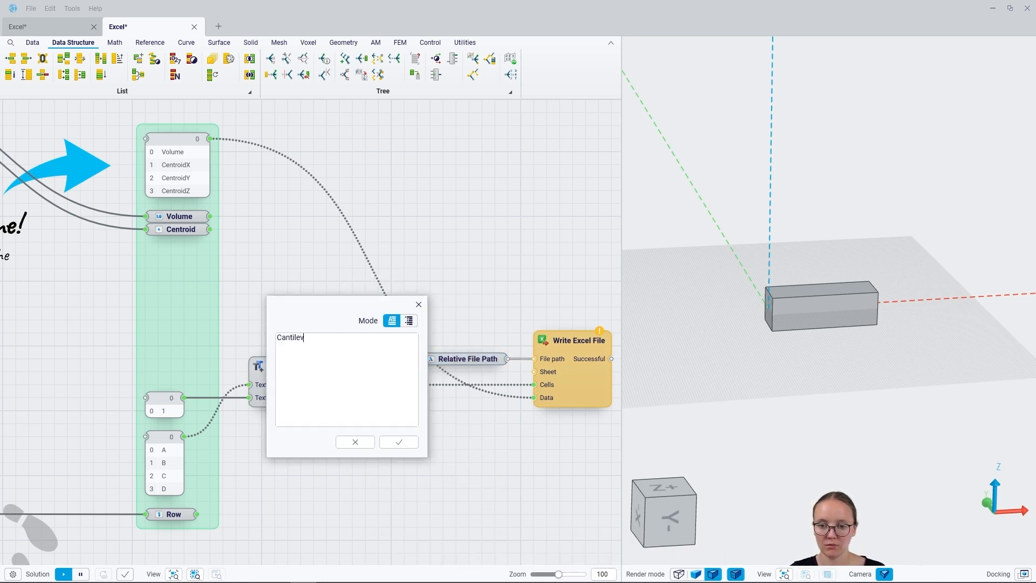
type("erData.xlsx")
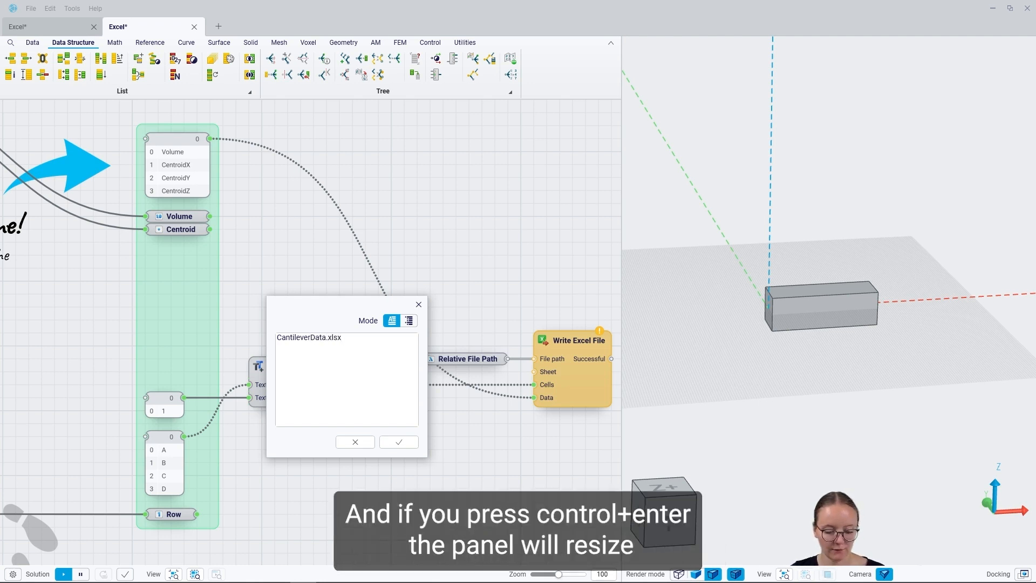
key("ctrl+Return")
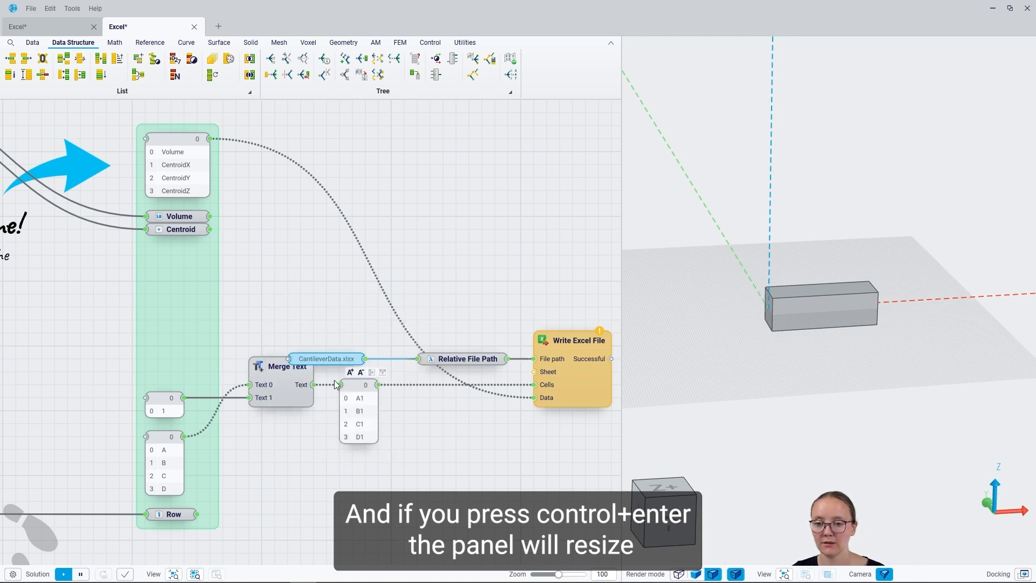
left_click_drag(371, 364, 361, 362)
left_click(435, 410)
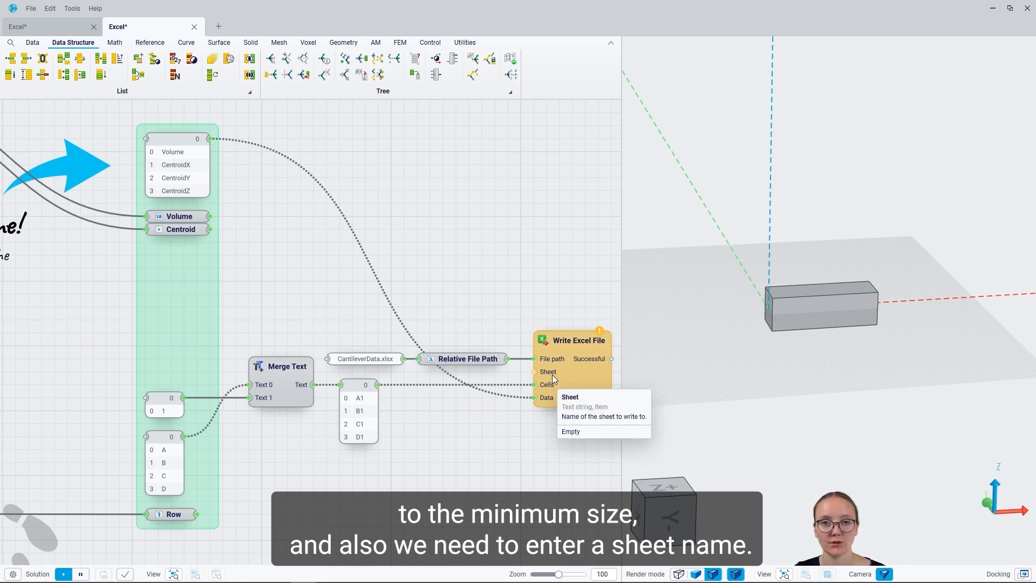
Feed the Sheet input of Write Excel File with a panel containing Sheet1 and place it close to the component.
left_click_drag(535, 374, 487, 375)
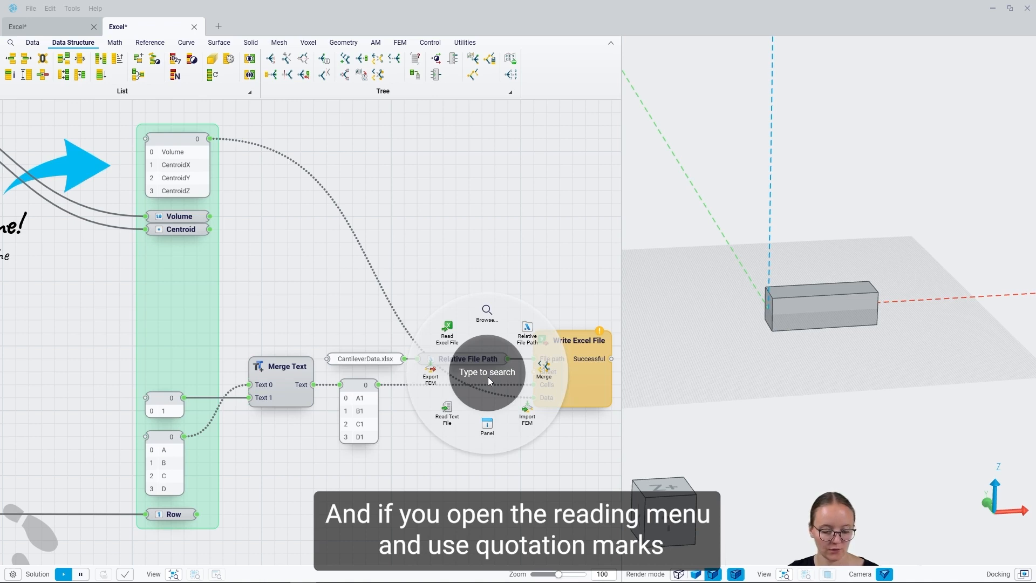
type("\"Sheet")
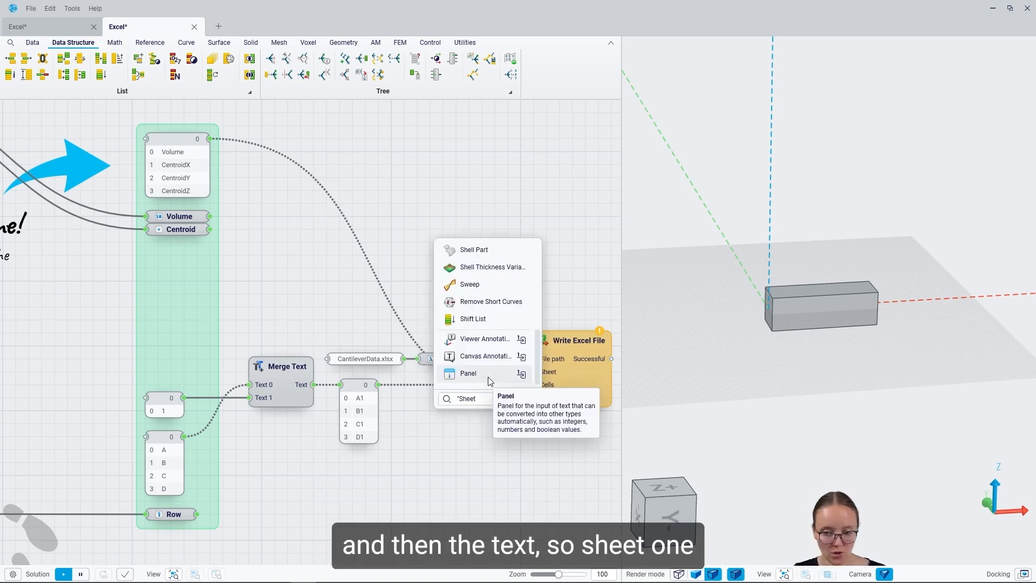
type("1")
key("Return")
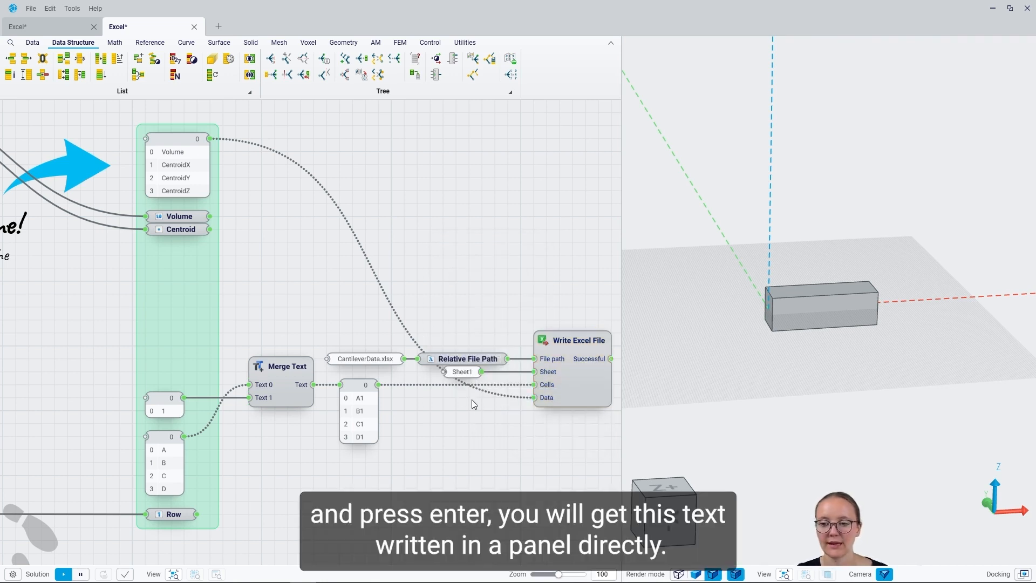
left_click_drag(465, 372, 492, 373)
Check the Successful output of Write Excel File, and inspect the header row in the CantileverData workbook from the 8. Excel folder.
middle_click_drag(570, 455, 393, 466)
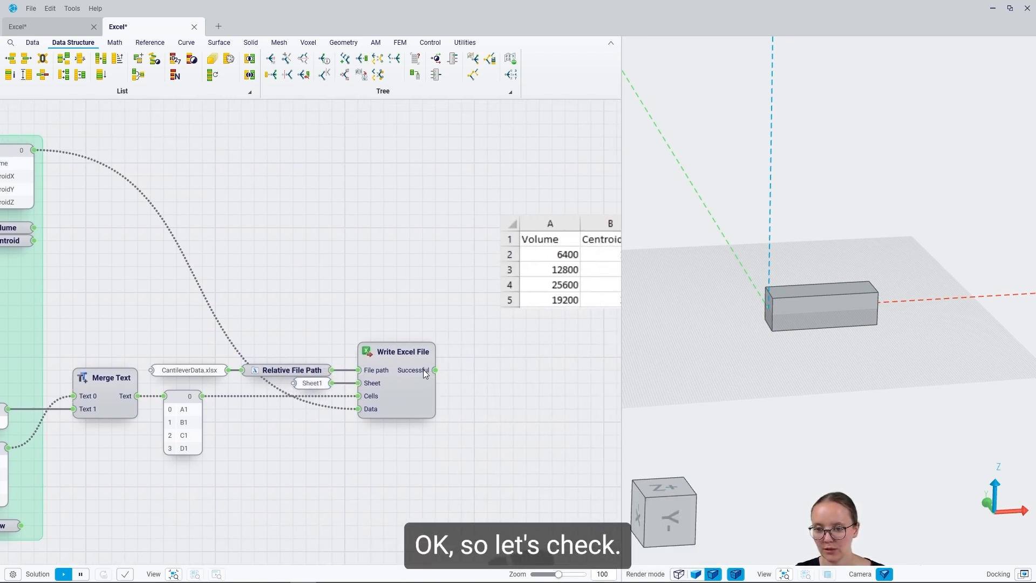
mouse_move(423, 369)
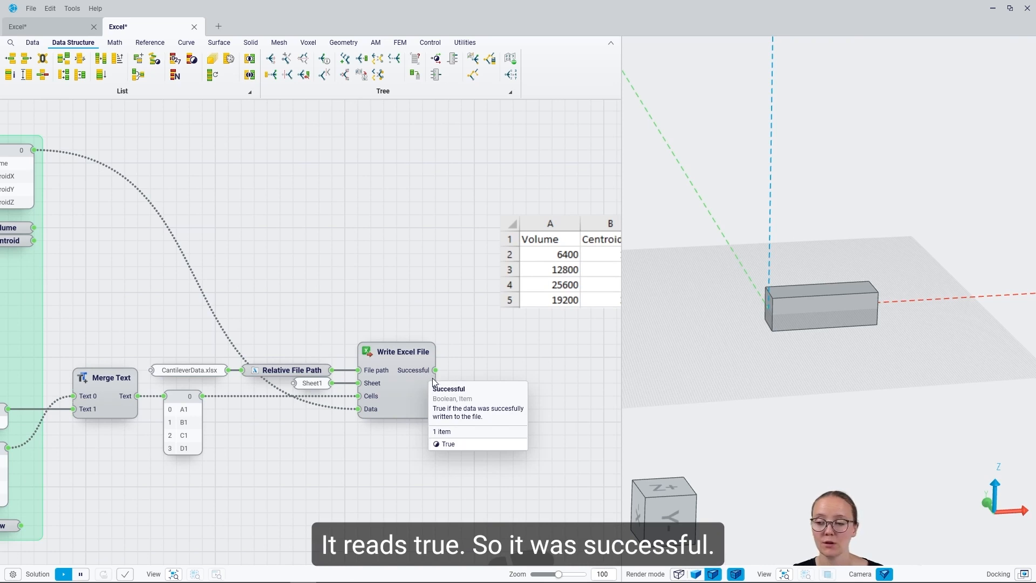
mouse_move(430, 406)
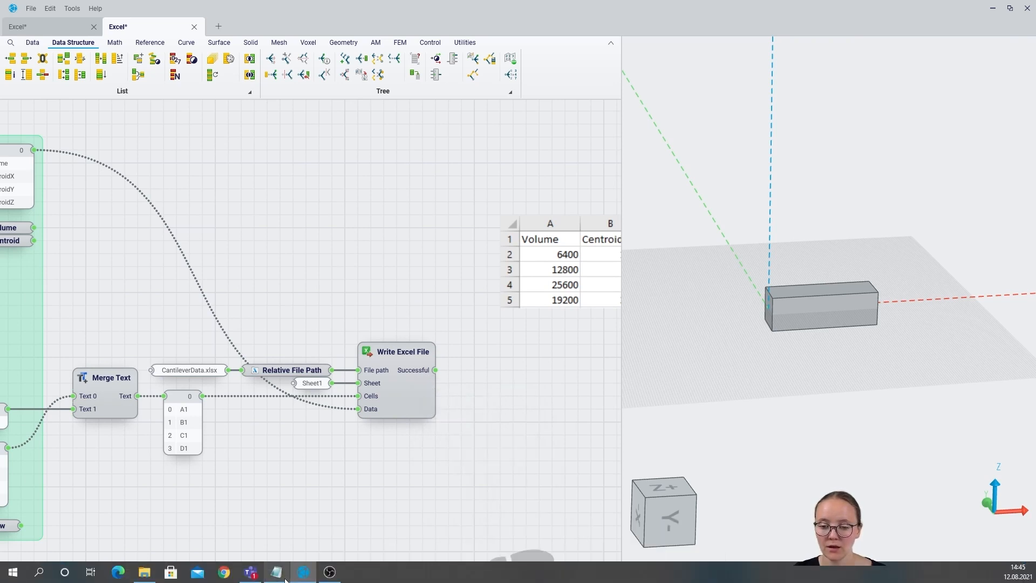
left_click(143, 573)
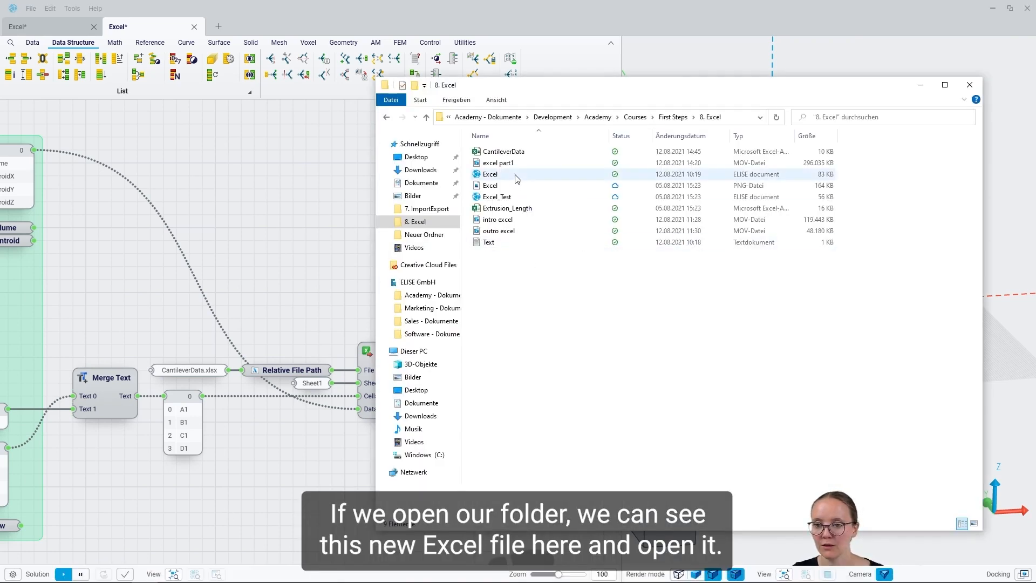
double_click(521, 152)
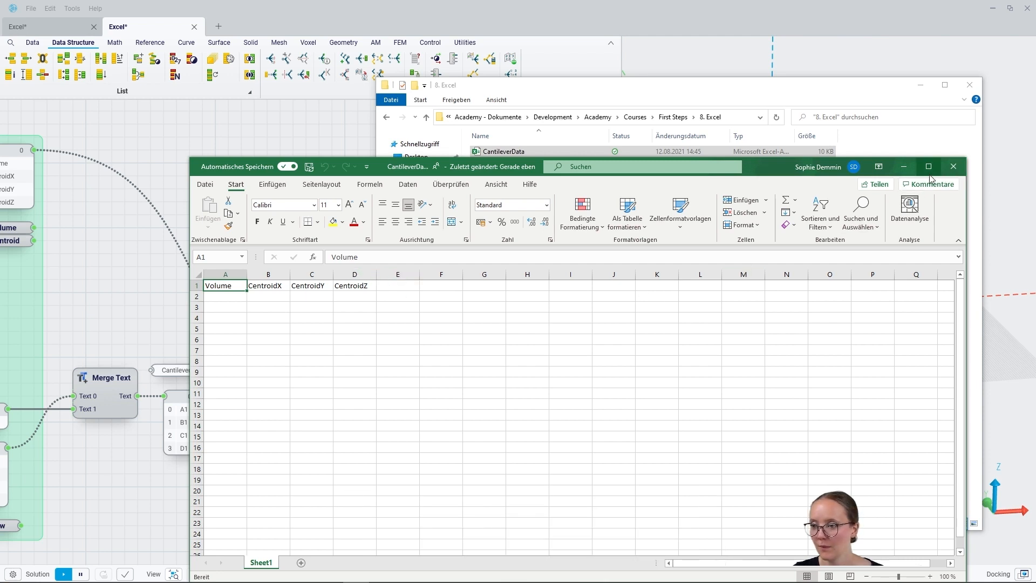
left_click(904, 166)
left_click(921, 85)
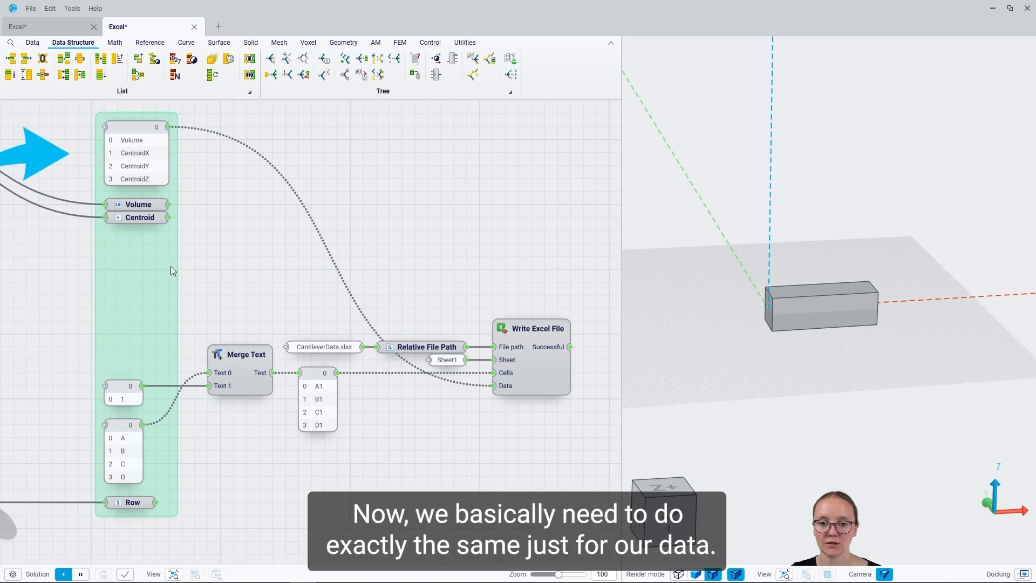
mouse_move(144, 218)
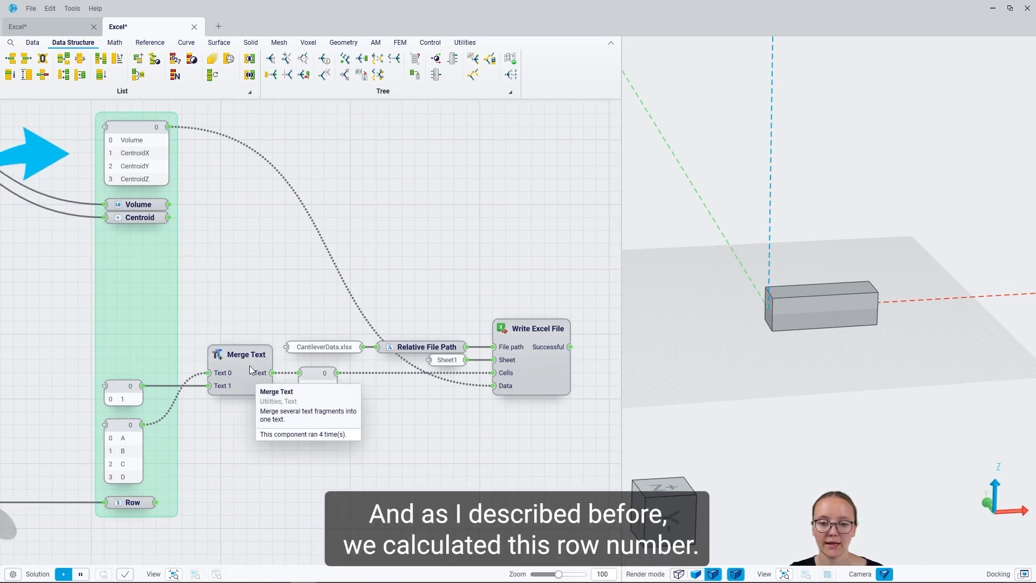
Feed the Centroid output into a Deconstruct Point component and place it slightly below and beside Centroid.
mouse_move(134, 509)
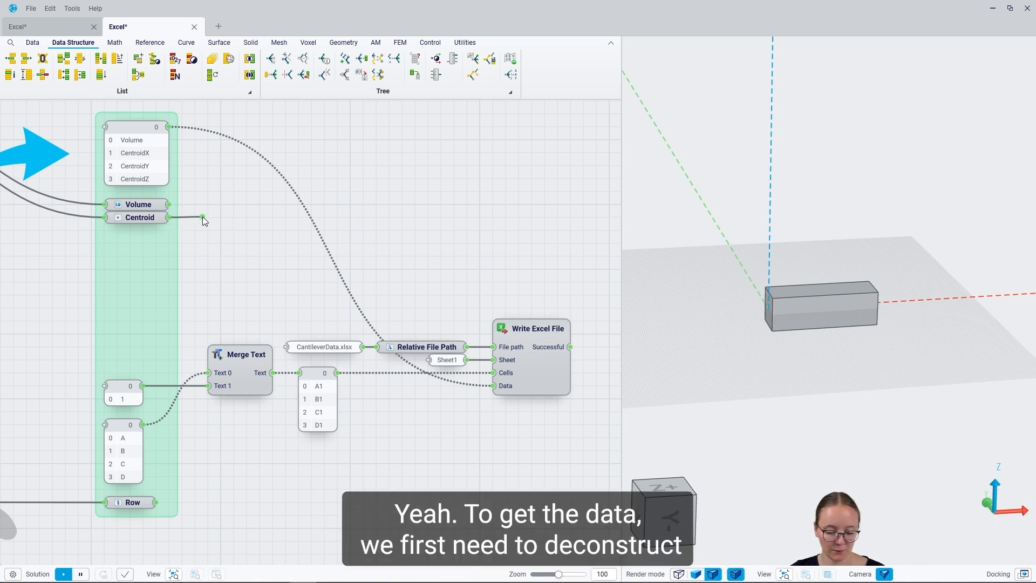
left_click_drag(204, 221, 202, 221)
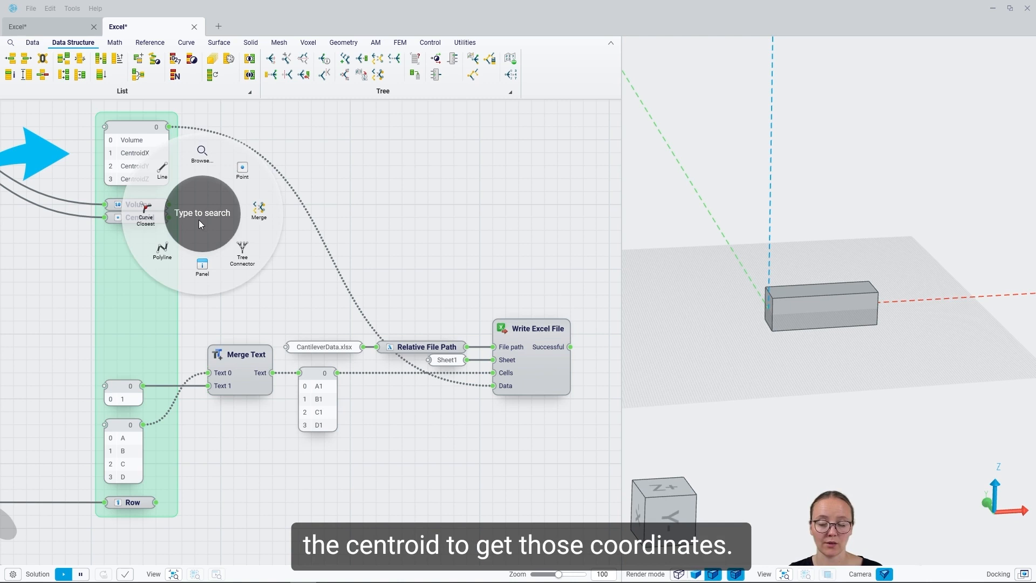
type("de")
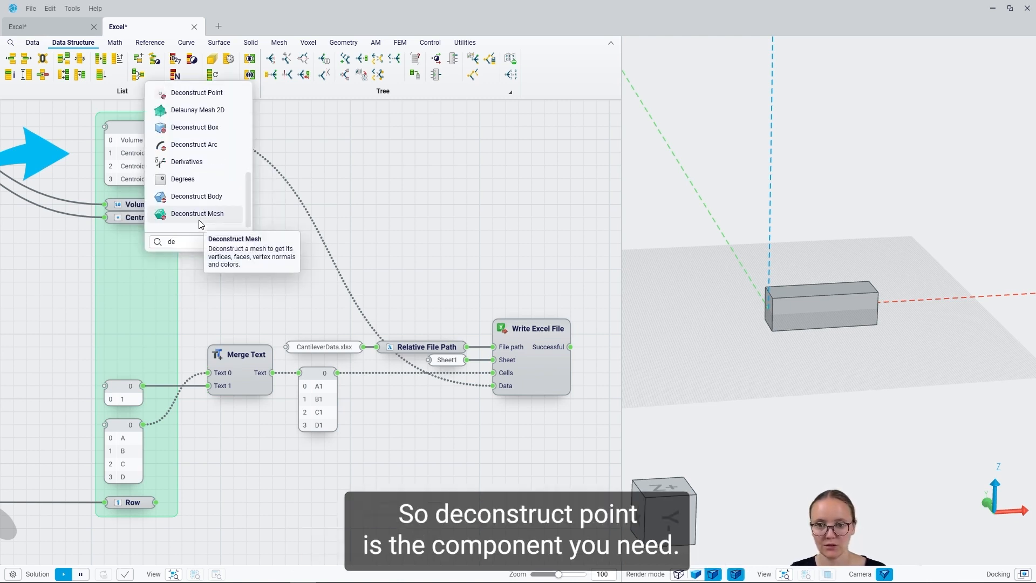
type("co")
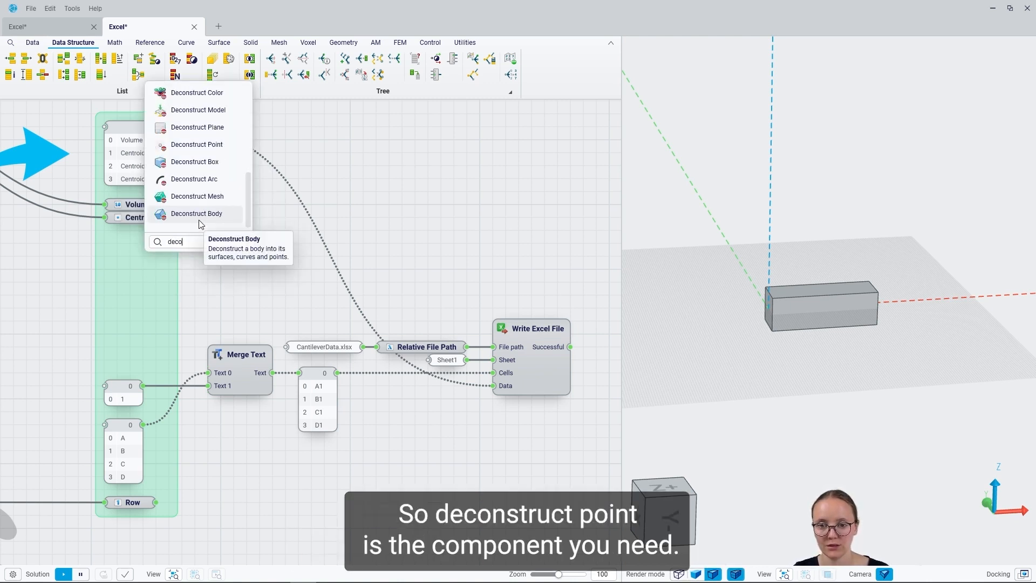
type("nstruct")
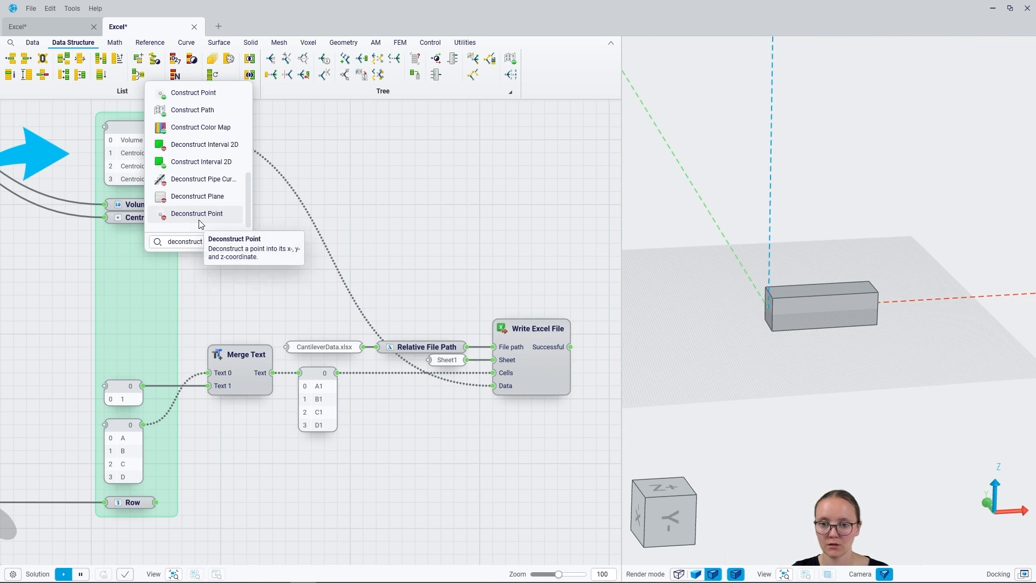
left_click(199, 216)
scroll(183, 211, "down", 2)
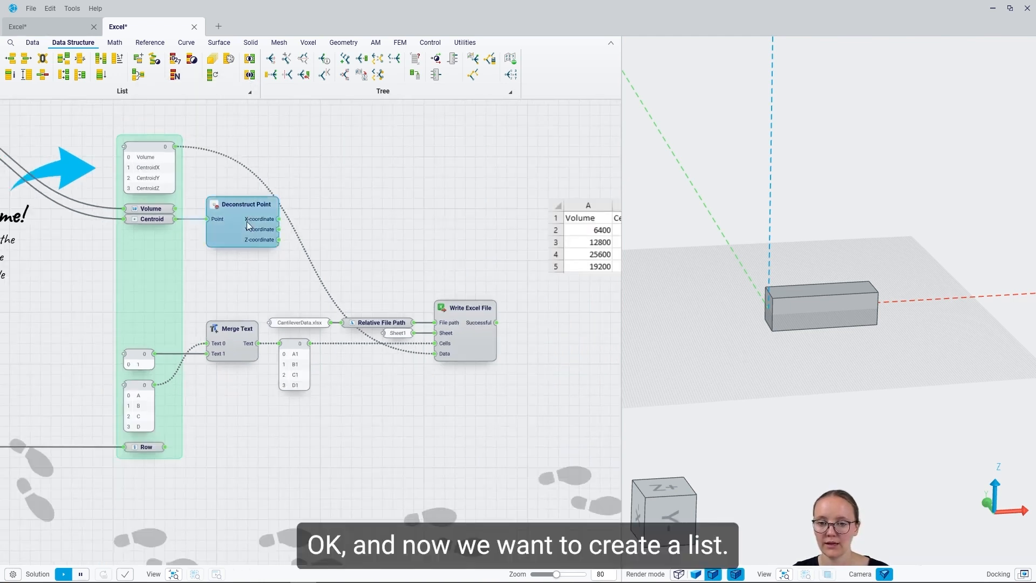
left_click_drag(248, 219, 234, 250)
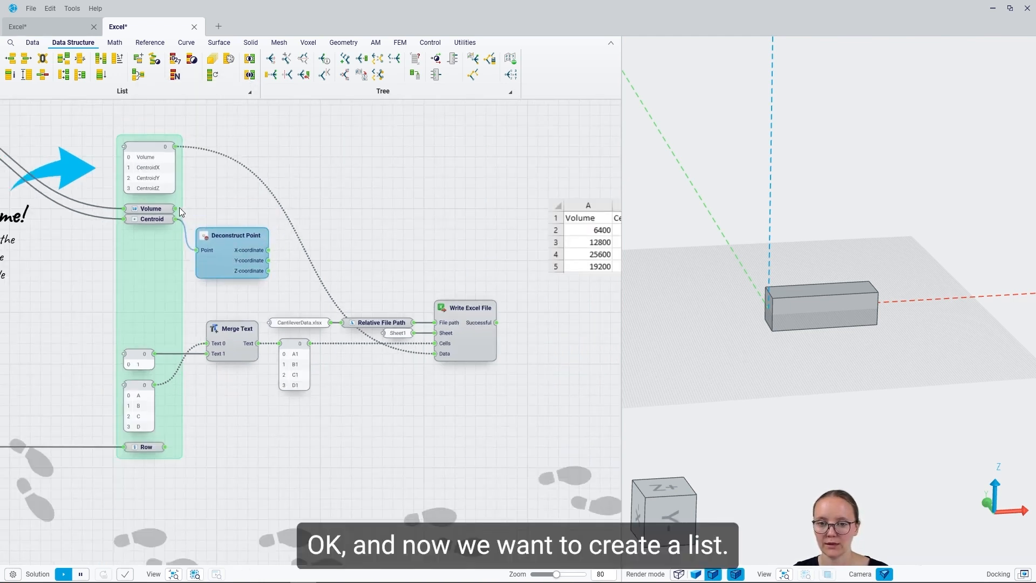
Add a Merge component with four inputs and feed it Volume and the X-, Y- and Z-coordinates of Deconstruct Point in order.
double_click(305, 212)
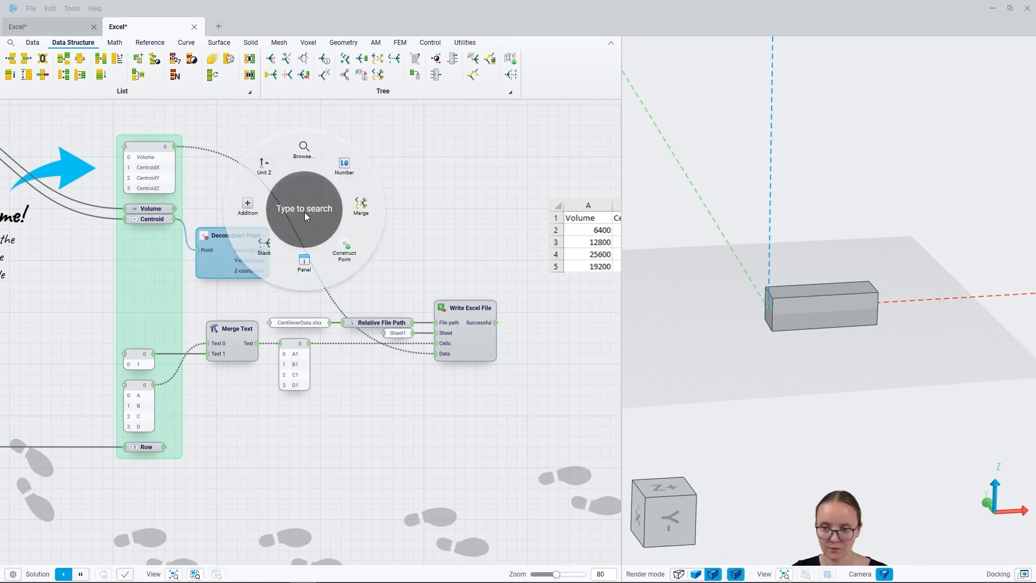
left_click(361, 205)
scroll(296, 211, "up", 5)
right_click_drag(277, 266, 485, 281)
left_click(477, 221)
left_click(477, 221)
right_click_drag(477, 221, 396, 210)
left_click_drag(312, 287, 387, 205)
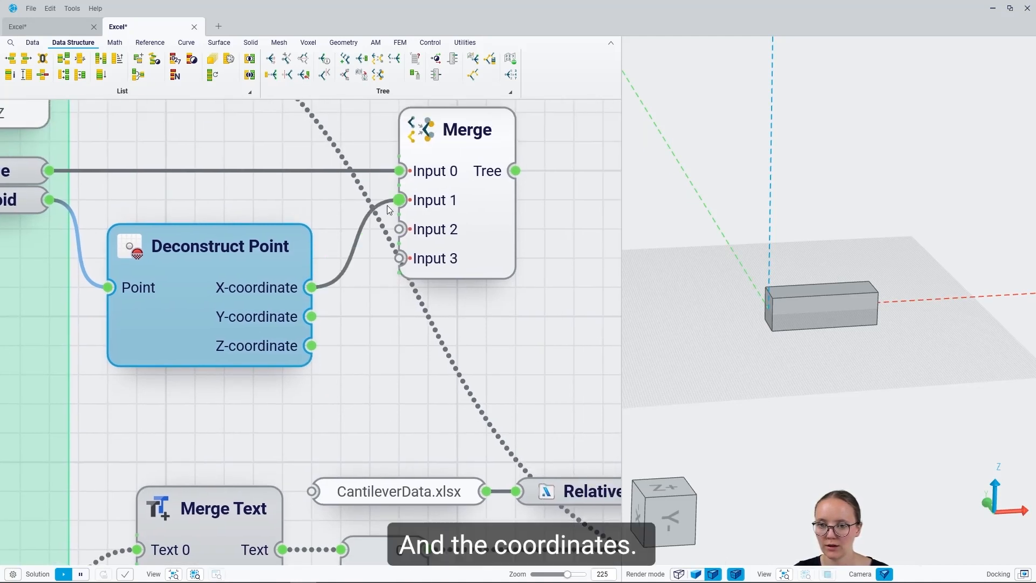
left_click_drag(311, 316, 399, 229)
left_click_drag(311, 345, 399, 258)
Attach a panel to the Tree output of Merge, fit its height to all entries and narrow it.
right_click_drag(475, 302, 333, 310)
left_click_drag(374, 179, 428, 183)
left_click(428, 236)
right_click_drag(531, 159, 399, 161)
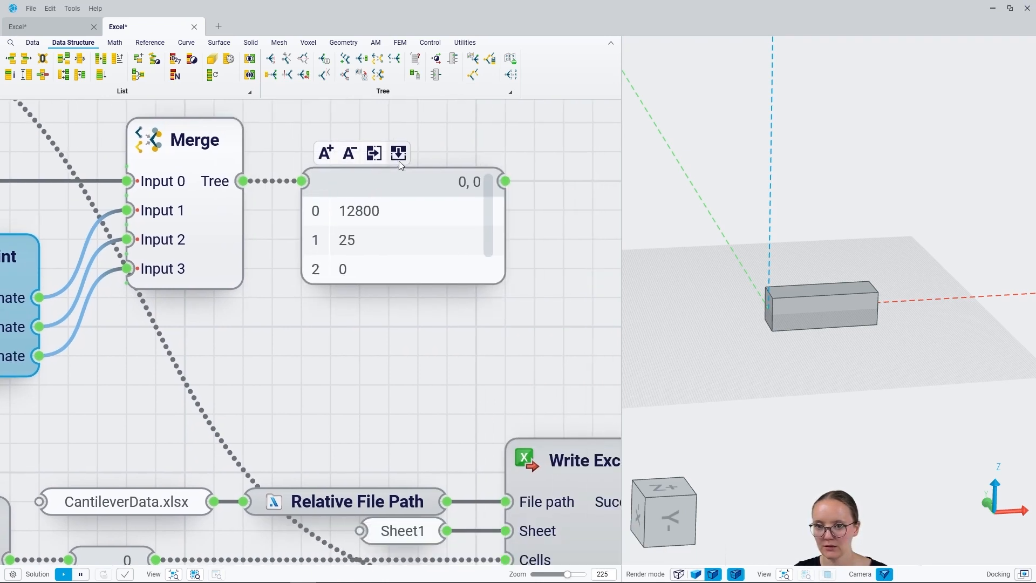
left_click(399, 157)
left_click_drag(504, 223, 419, 221)
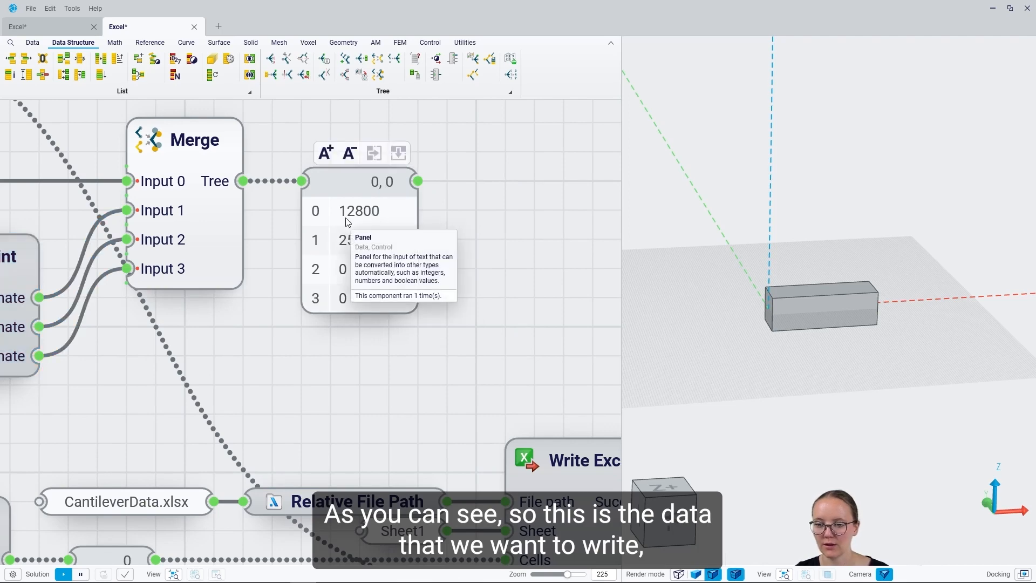
Duplicate Merge Text below the original and feed its Text 1 input from Row, keeping the column letters on Text 0.
scroll(380, 202, "down", 6)
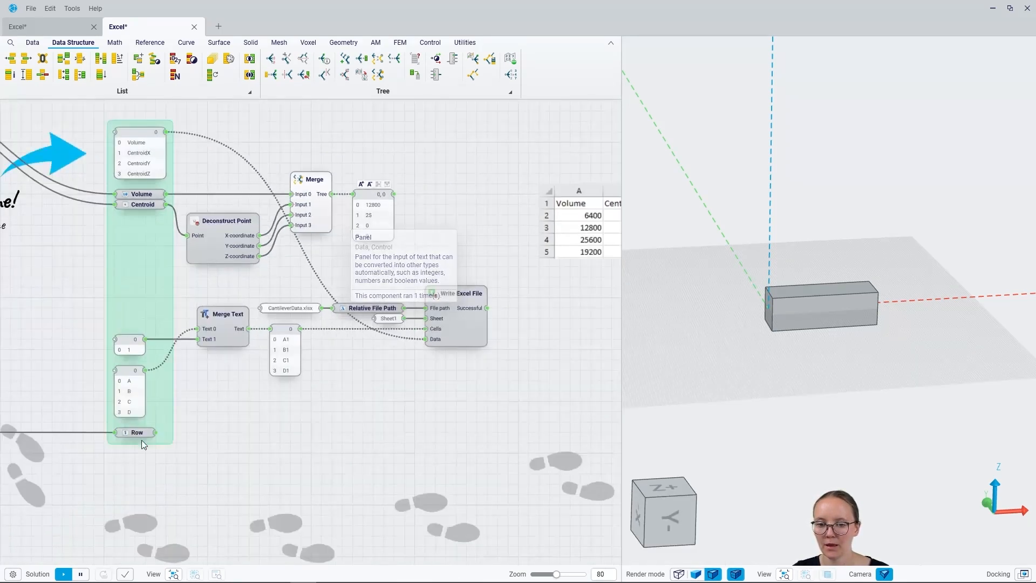
scroll(145, 446, "up", 2)
left_click(254, 299)
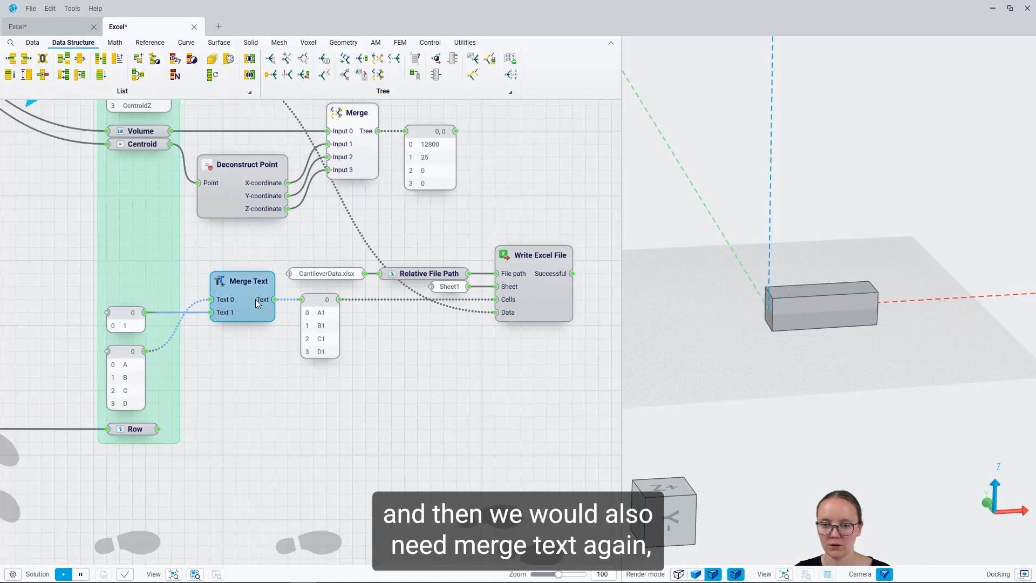
key("ctrl+d")
left_click_drag(256, 305, 248, 413)
left_click_drag(157, 428, 210, 429)
Attach a panel to the duplicated Merge Text output, reduce its text size and shrink it to fit its content.
left_click_drag(278, 417, 296, 417)
left_click(296, 469)
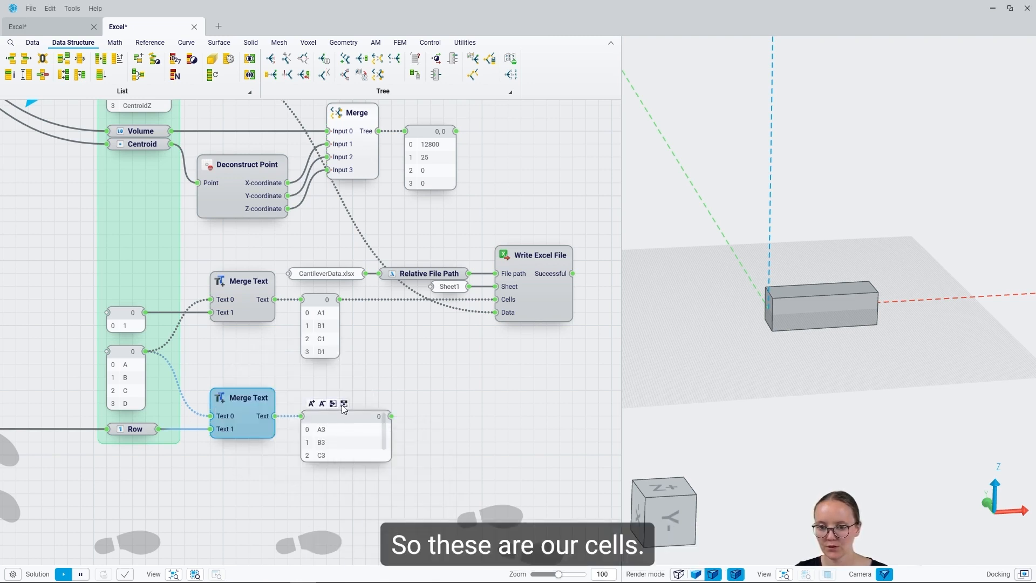
left_click(343, 404)
left_click(323, 405)
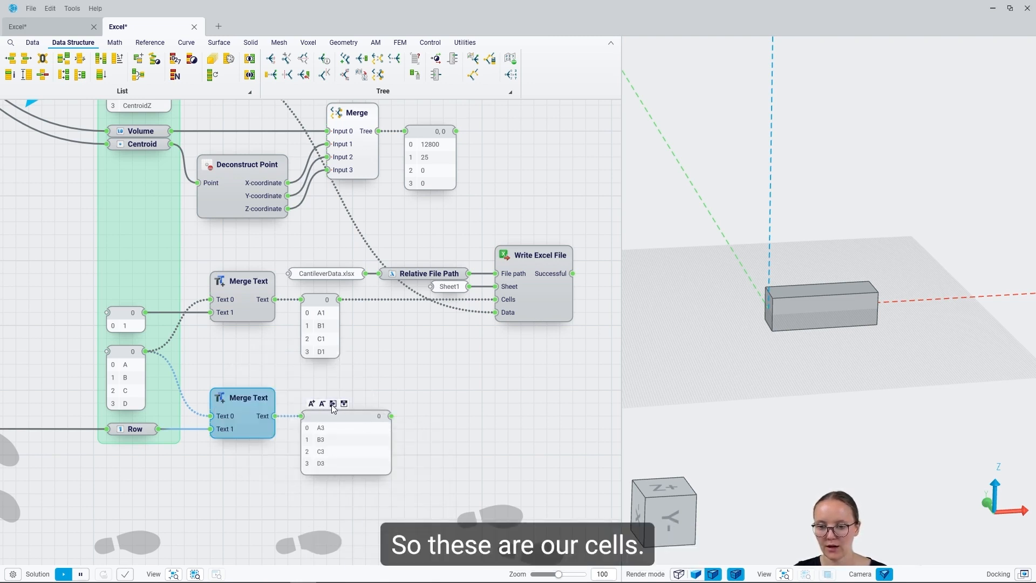
left_click(334, 405)
left_click(348, 408)
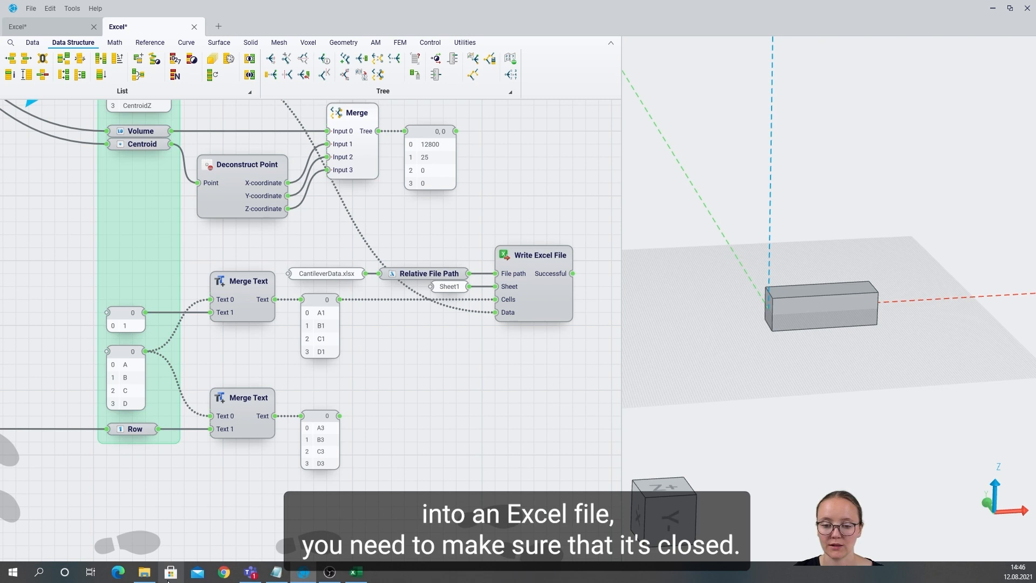
Close the CantileverData workbook and Excel, and minimize the file explorer so the file can be written.
left_click(144, 572)
left_click(356, 571)
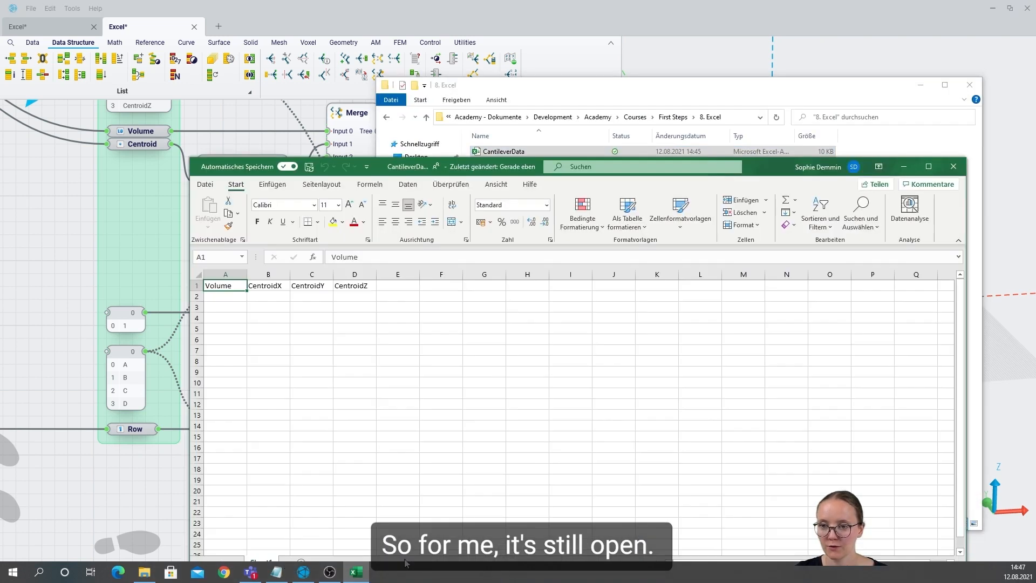
left_click(953, 166)
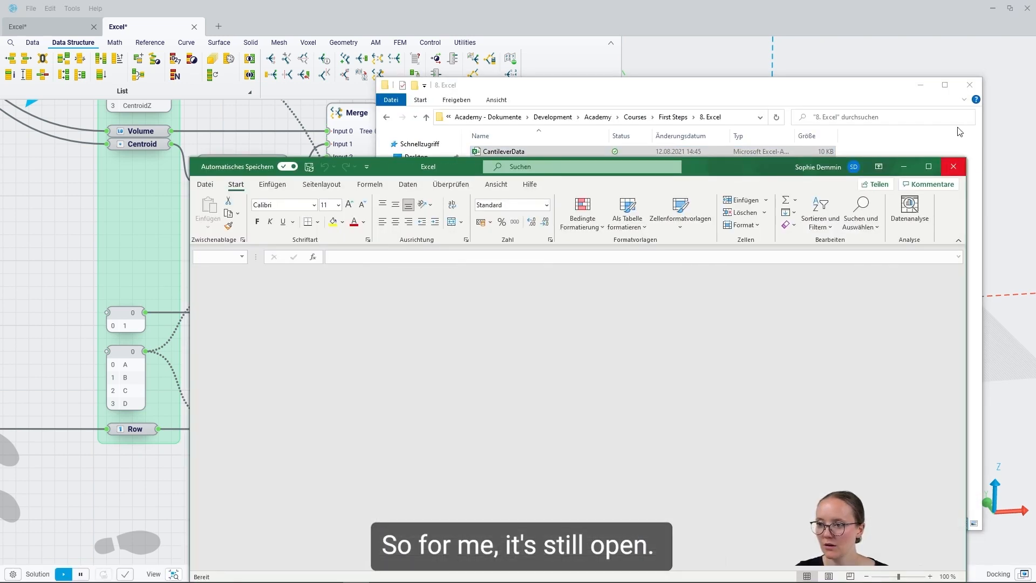
left_click(954, 166)
left_click(921, 85)
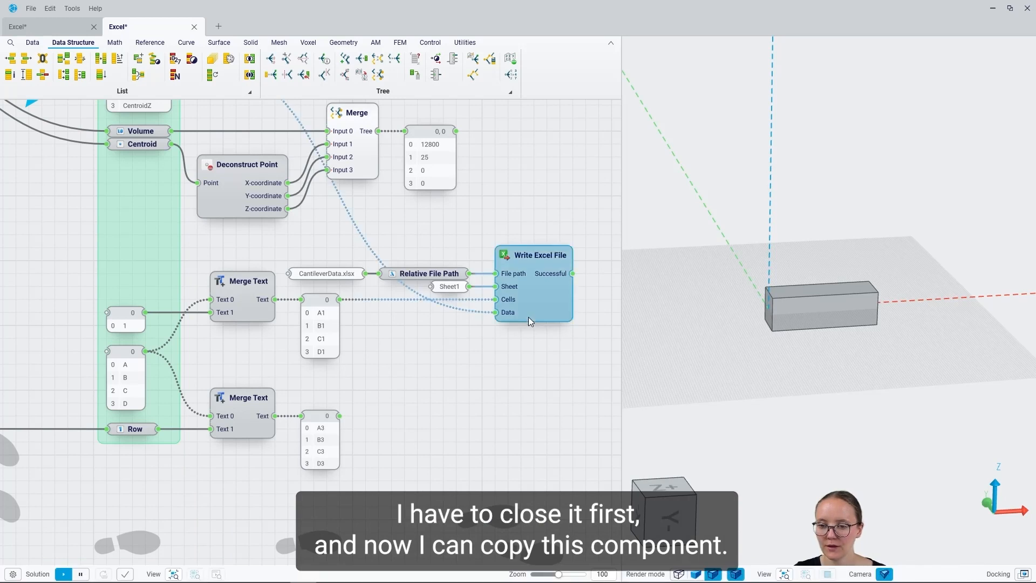
Copy Write Excel File below the original and feed its Cells from the new cell-name panel and its Data from the merged values panel.
key("ctrl+c")
key("ctrl+v")
left_click_drag(538, 320, 536, 421)
left_click_drag(339, 416, 457, 173)
left_click_drag(539, 464, 541, 438)
left_click(582, 470)
Connect the Successful outputs of both Write Excel File components to the empty panel below the example table and fit it to its content.
middle_click_drag(581, 470, 362, 447)
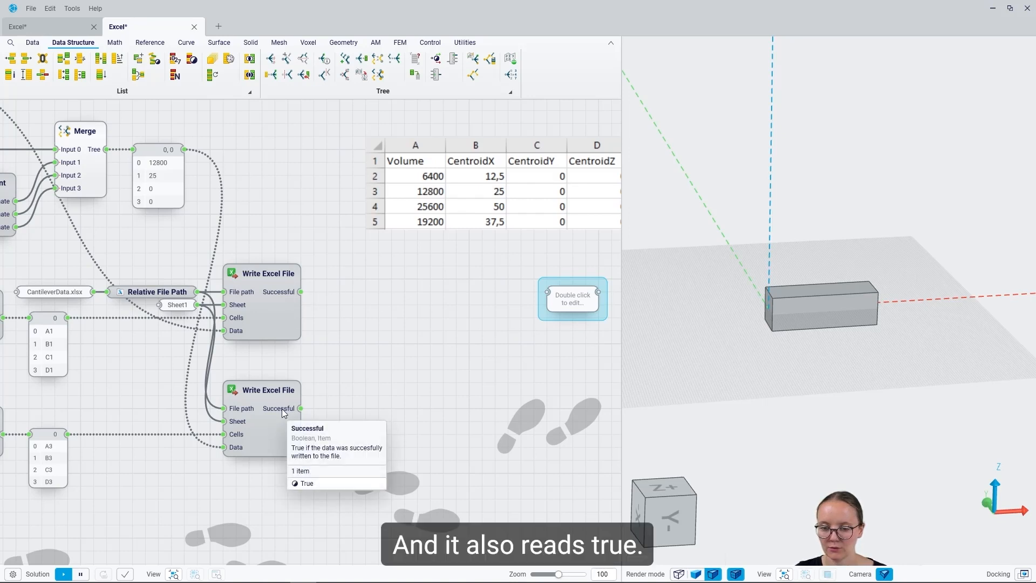
left_click_drag(300, 292, 547, 292)
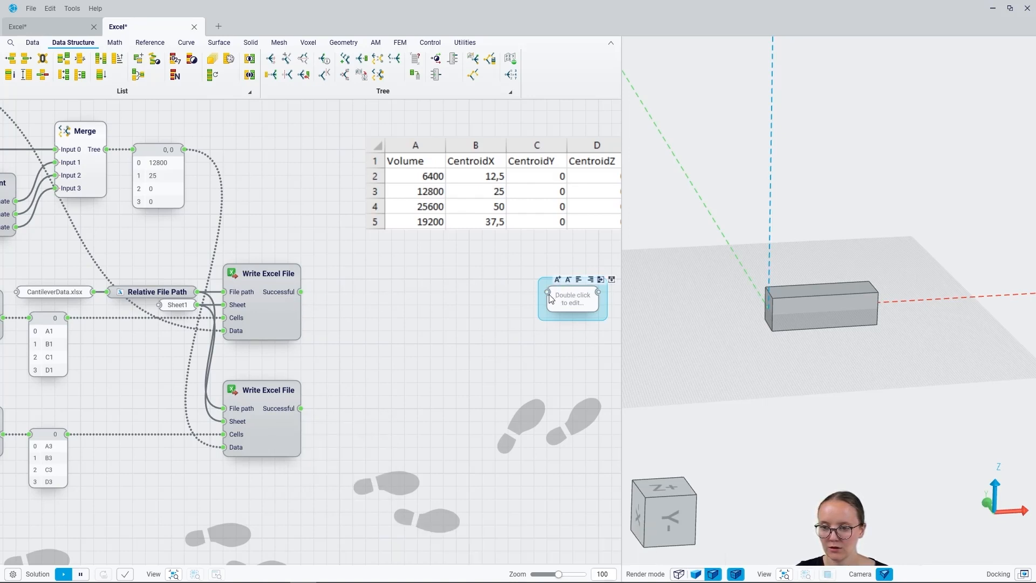
left_click_drag(301, 408, 547, 292)
left_click(591, 281)
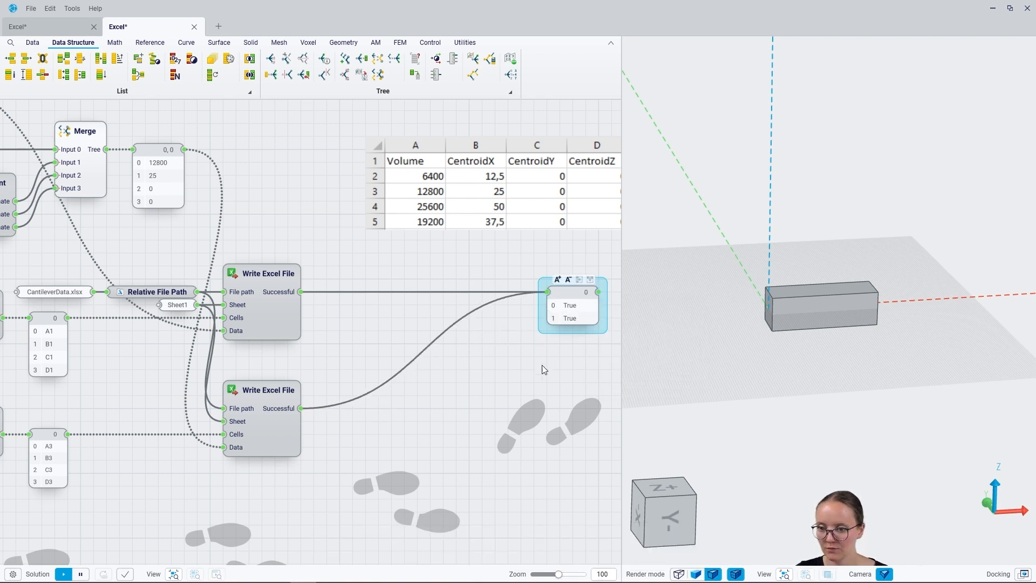
Open the CantileverData workbook to check the data written below the headers, and close it along with the file explorer.
left_click(144, 573)
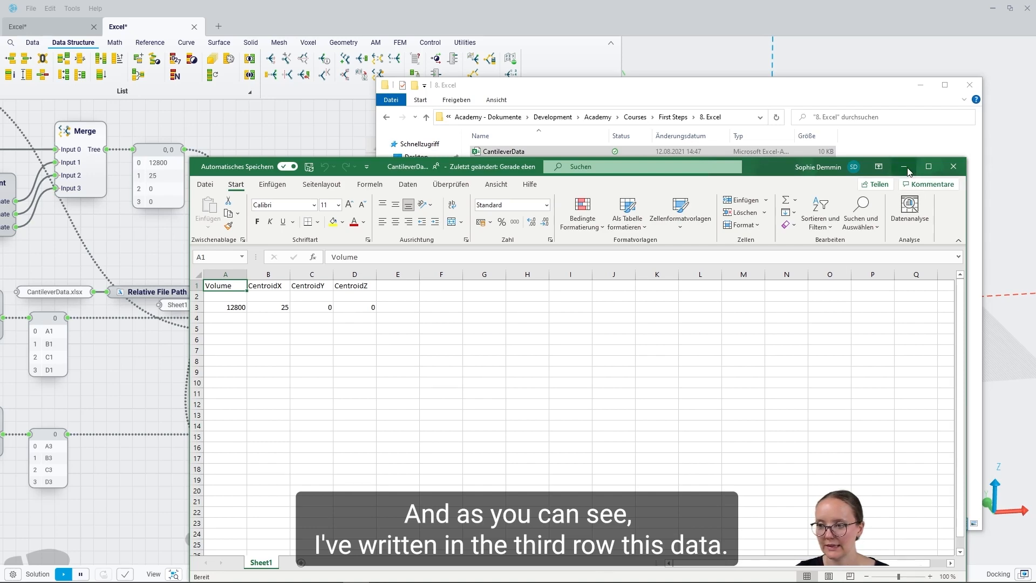
left_click(953, 167)
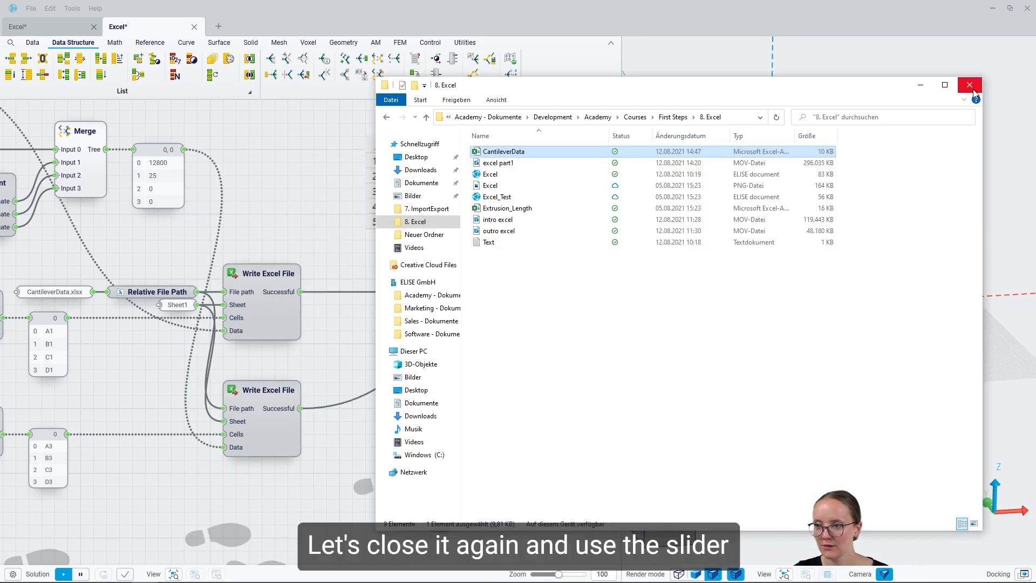
left_click(973, 90)
Run the Index slider beside Read Excel File through all its values and leave it at 3.
scroll(427, 340, "down", 10)
middle_click_drag(197, 376, 551, 379)
middle_click_drag(41, 389, 116, 393)
scroll(129, 399, "up", 8)
scroll(299, 360, "up", 2)
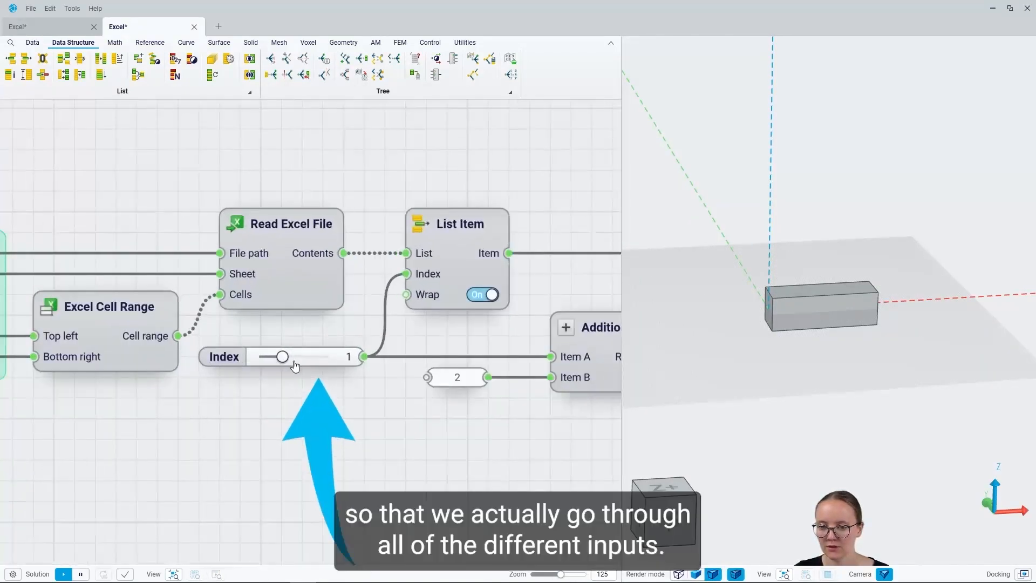
scroll(295, 366, "up", 2)
left_click_drag(276, 359, 347, 393)
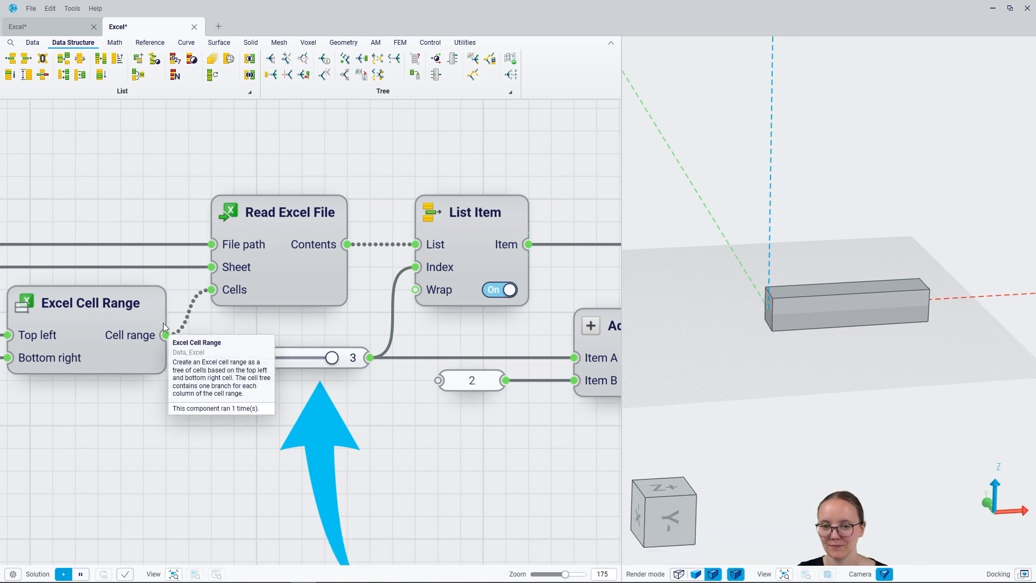
Open CantileverData from the 8. Excel folder, examine the volume and centroid rows, and close the workbook again.
mouse_move(182, 580)
left_click(144, 571)
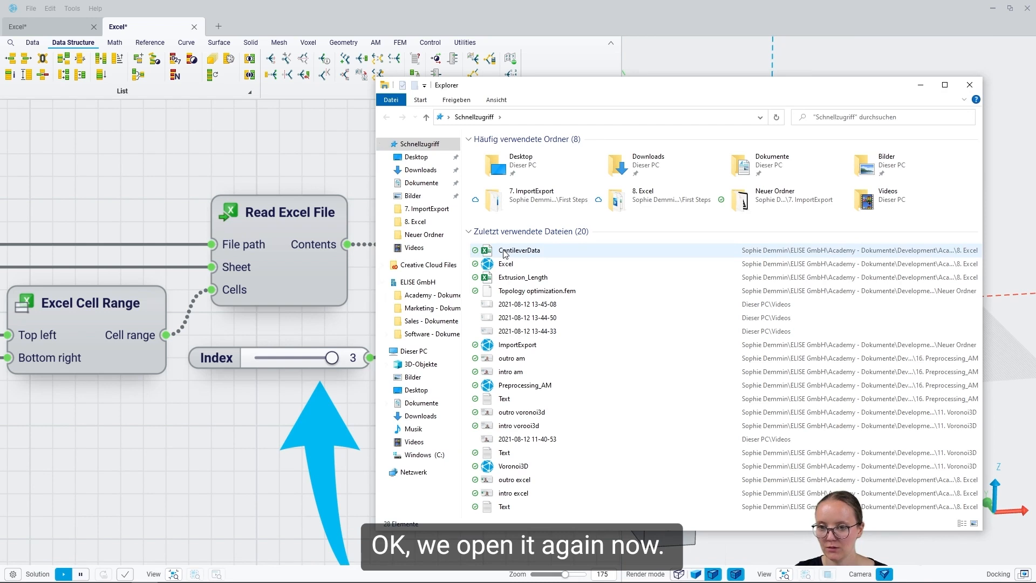
left_click(431, 222)
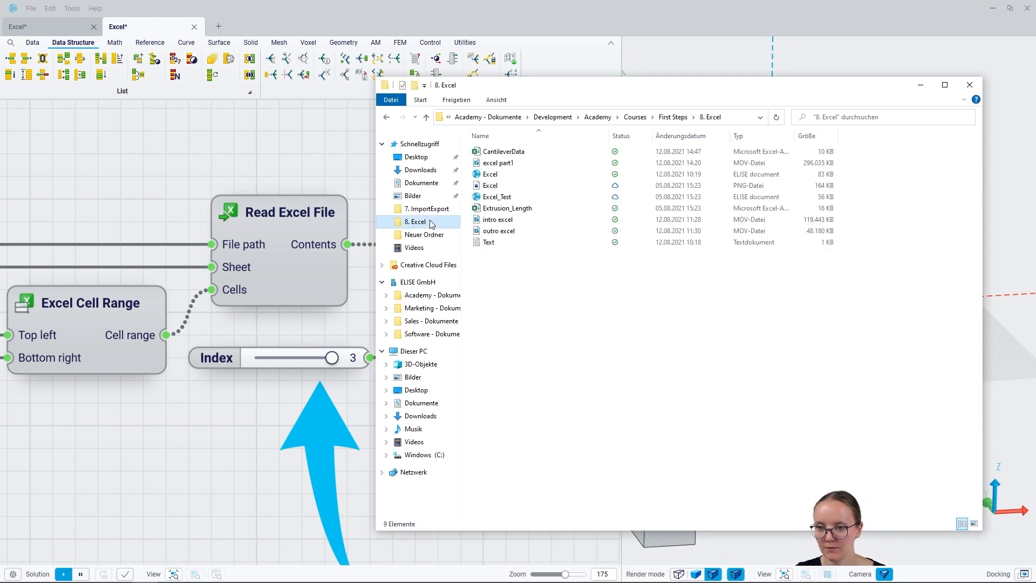
left_click(491, 152)
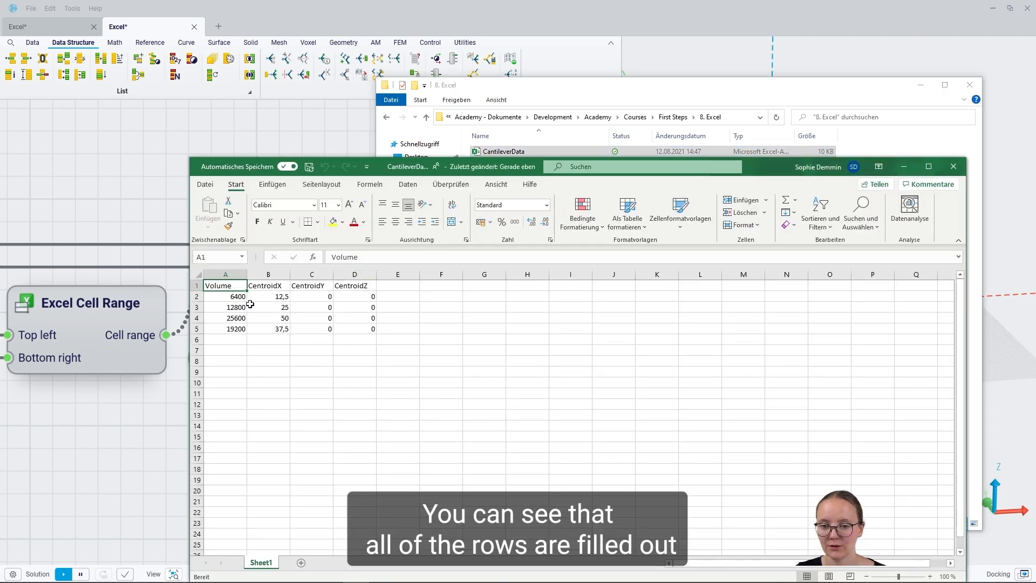
left_click(953, 167)
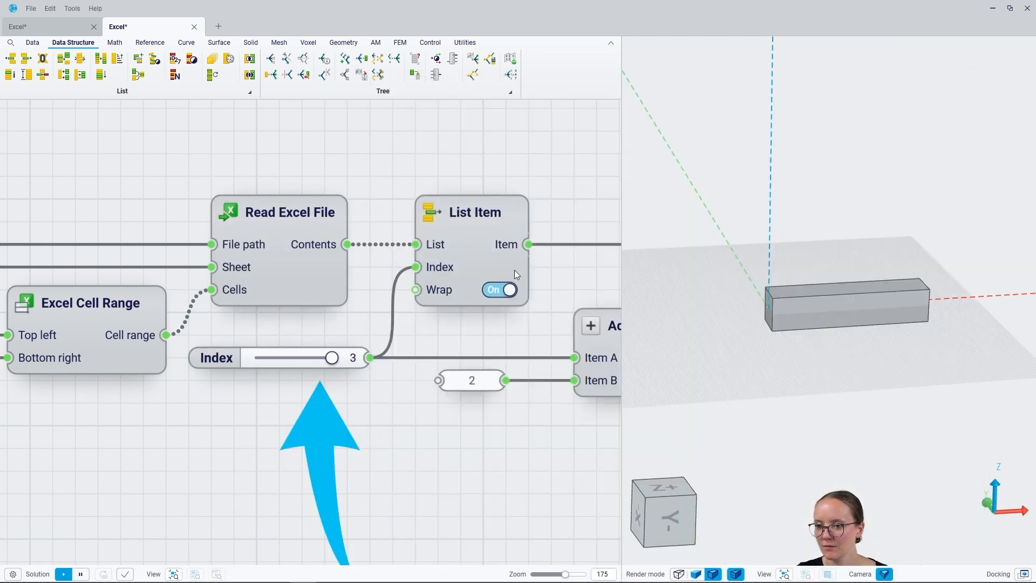
Select both Write Excel File components and shift them farther away from Relative File Path.
scroll(159, 293, "down", 2)
middle_click_drag(470, 251, 108, 270)
middle_click_drag(561, 337, 410, 356)
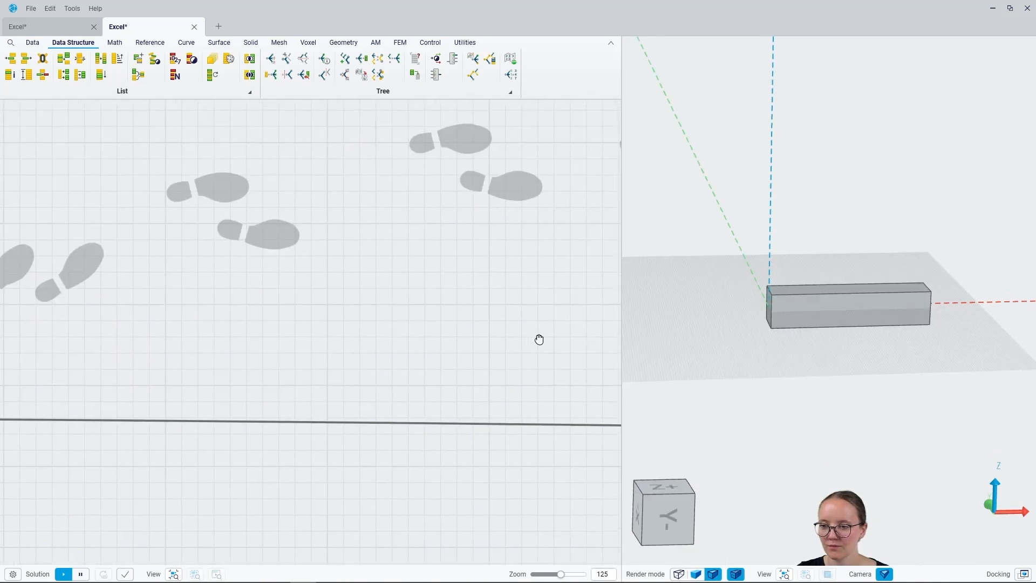
scroll(399, 358, "down", 1)
scroll(371, 367, "down", 5)
scroll(520, 379, "up", 4)
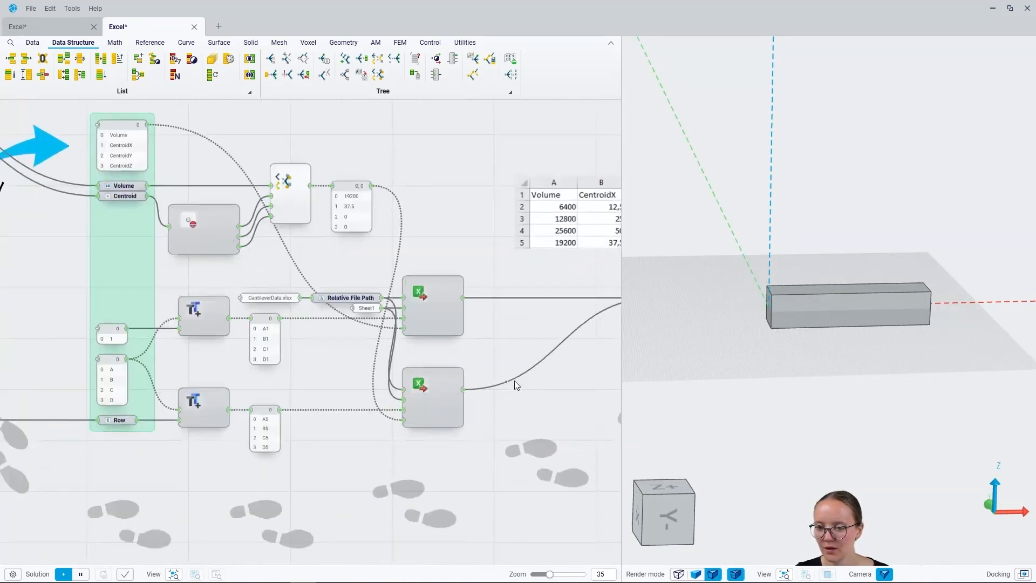
left_click_drag(473, 441, 486, 312)
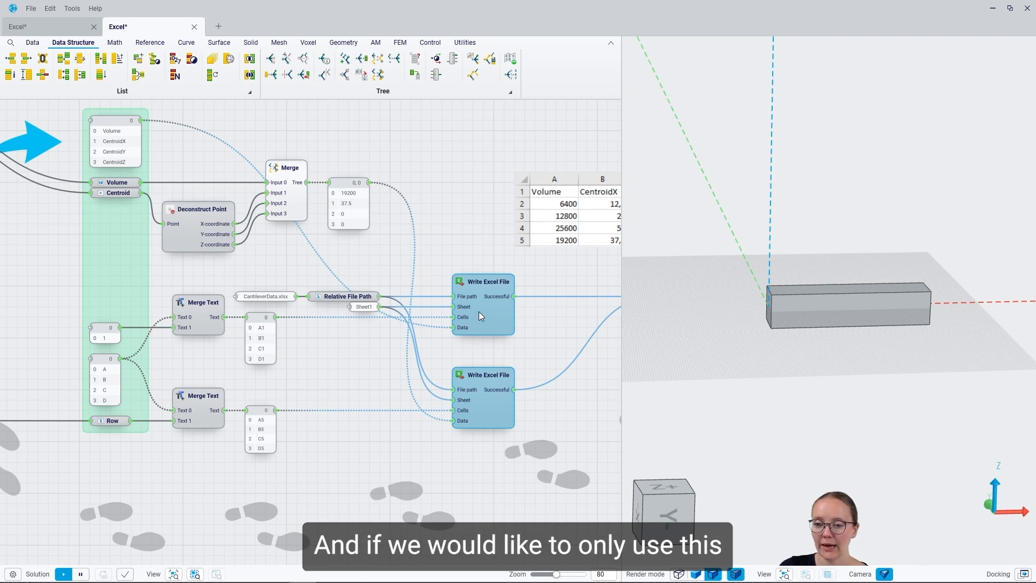
left_click(492, 321)
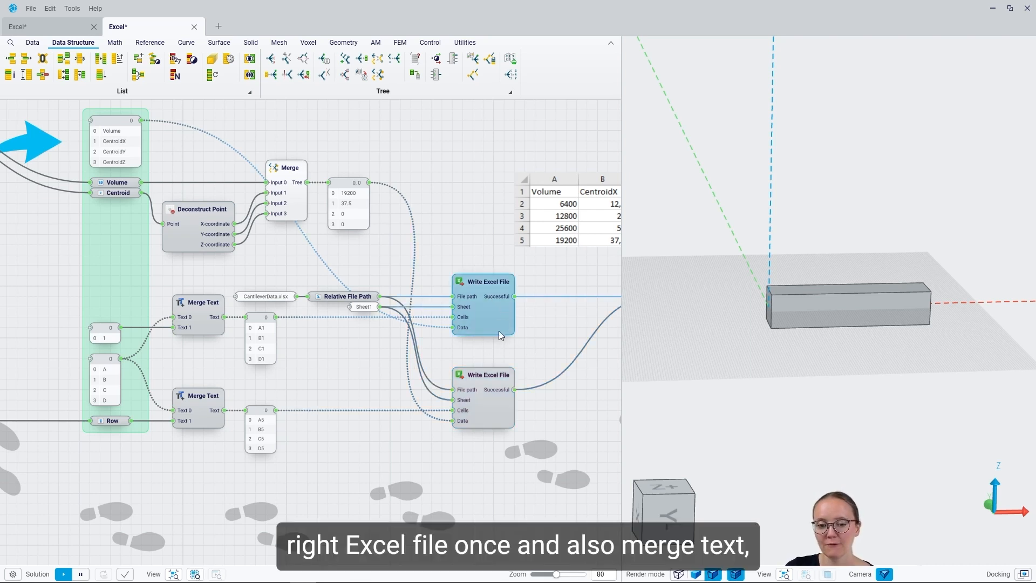
left_click(204, 309)
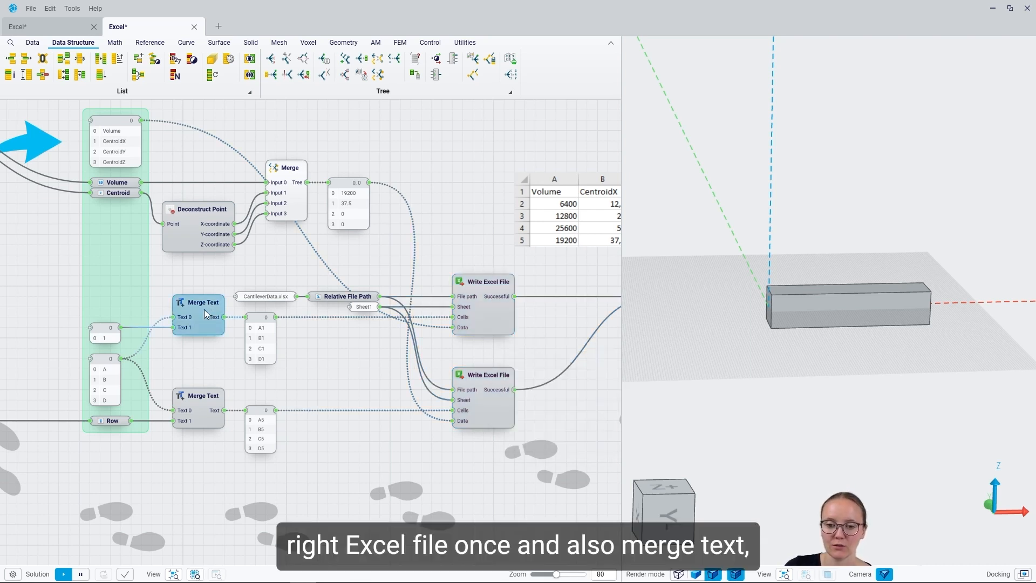
left_click(355, 387)
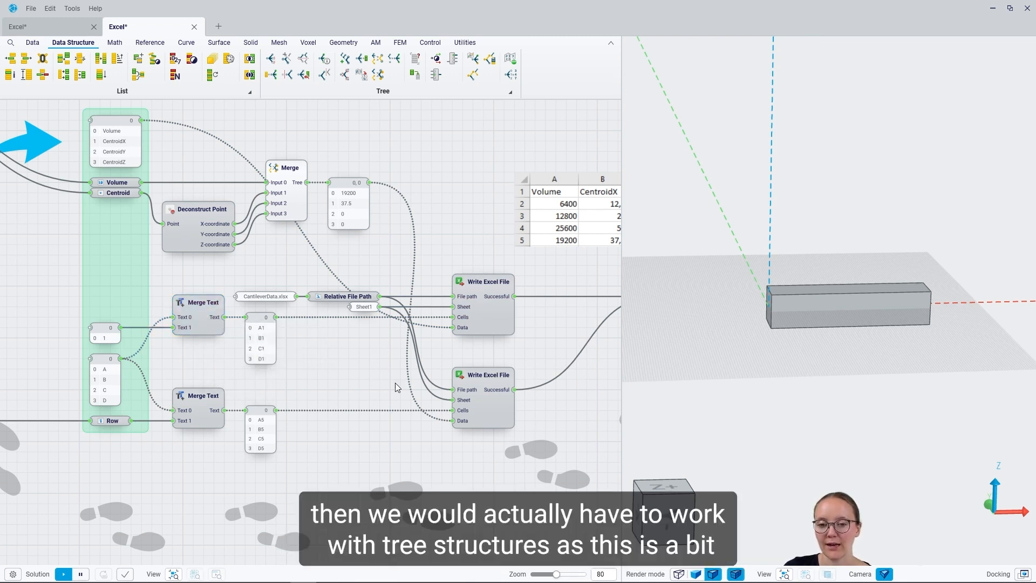